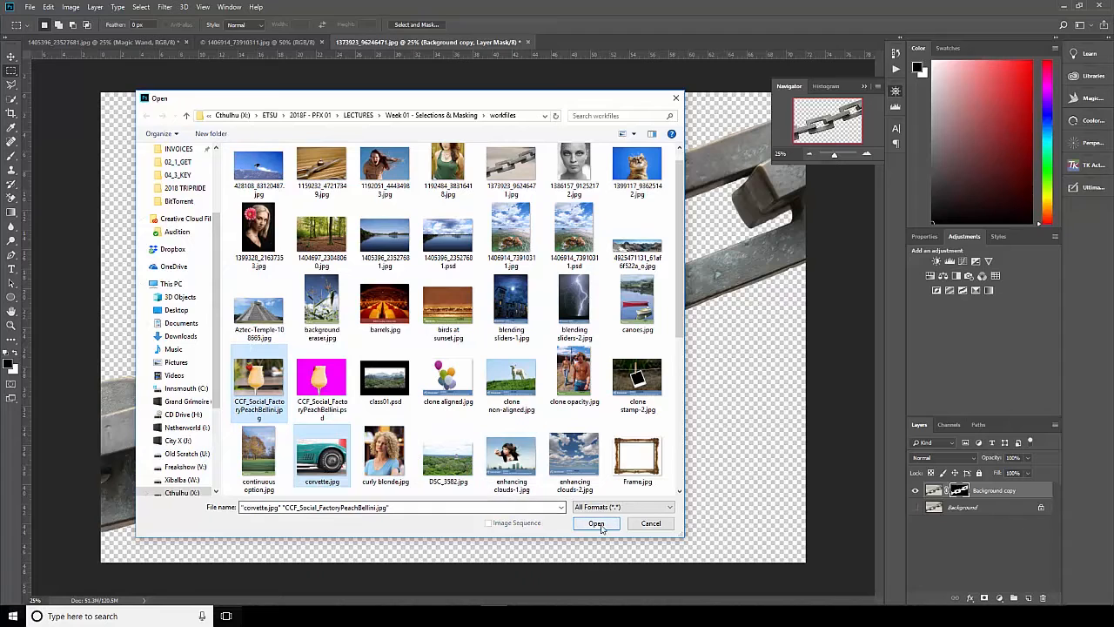
# Open corvette.jpg and CCF_Social_FactoryPeachBellini.jpg, bring the drink photo forward and activate the standard Pen tool.
pyautogui.click(597, 523)
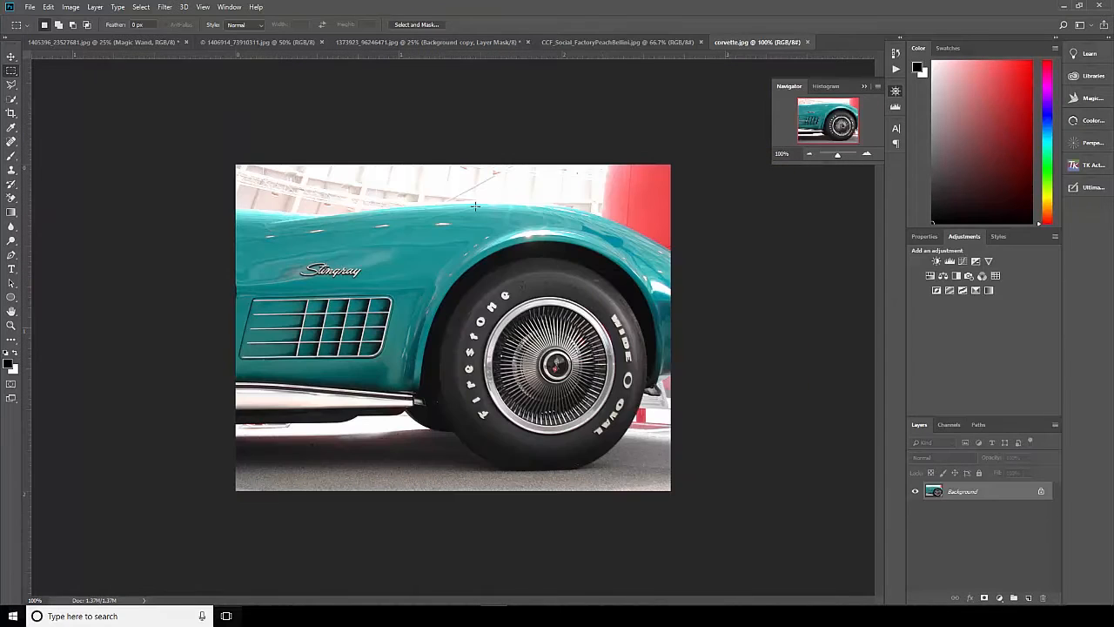
pyautogui.click(607, 41)
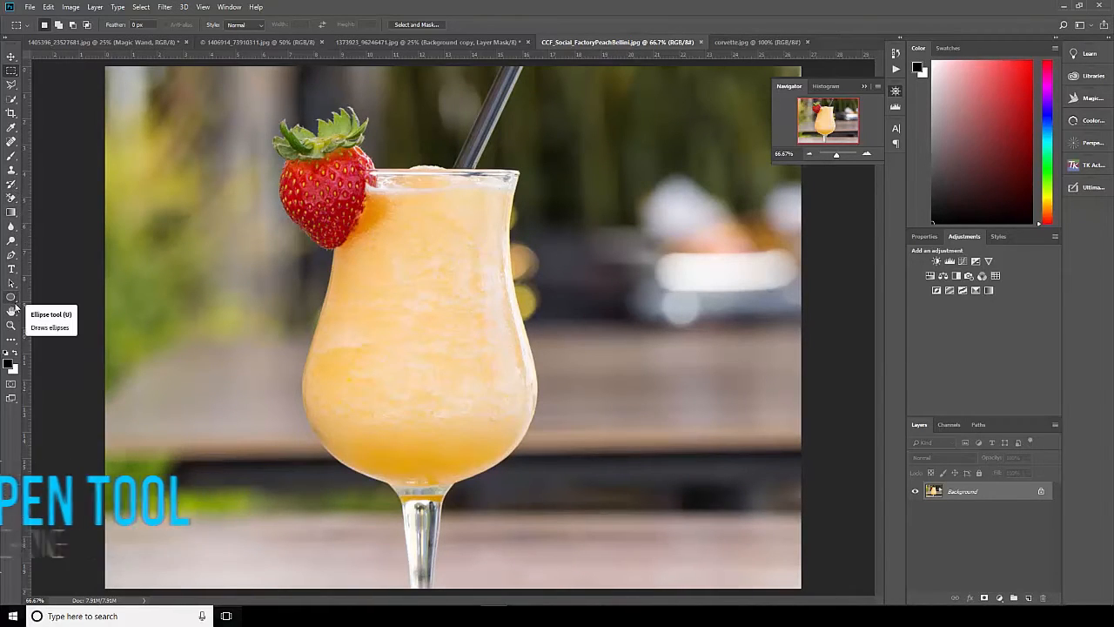
pyautogui.click(12, 256)
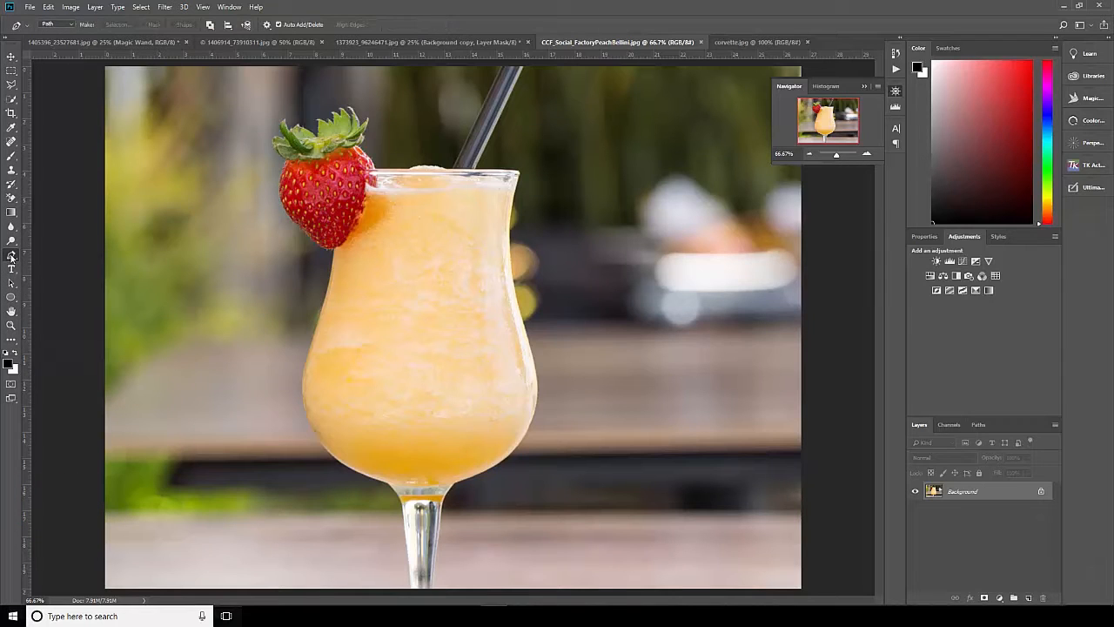
pyautogui.rightClick(13, 258)
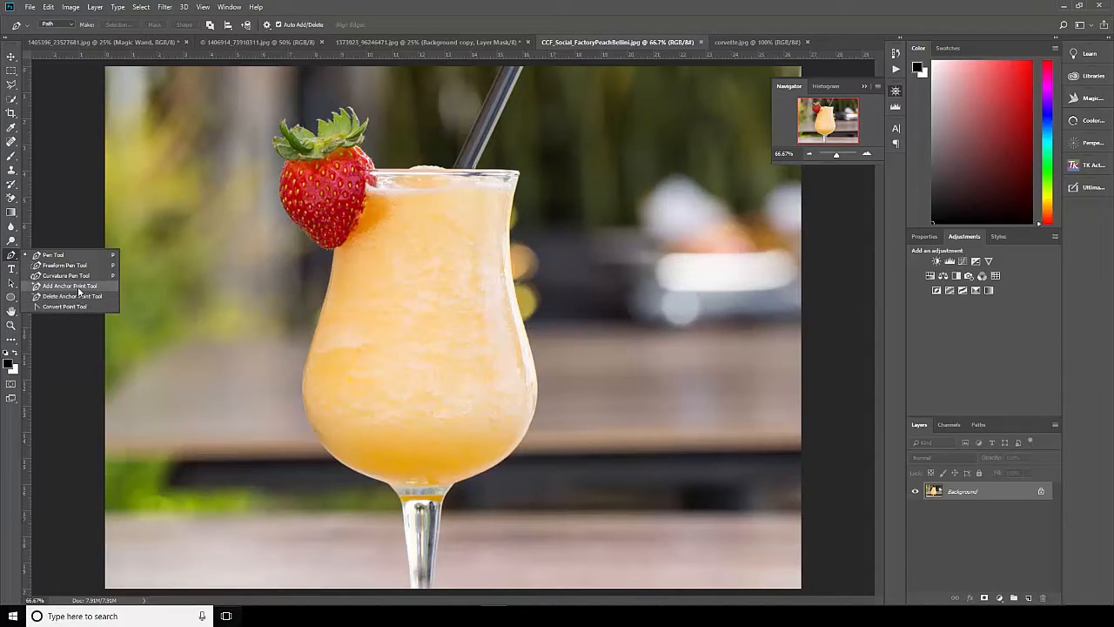
pyautogui.click(50, 256)
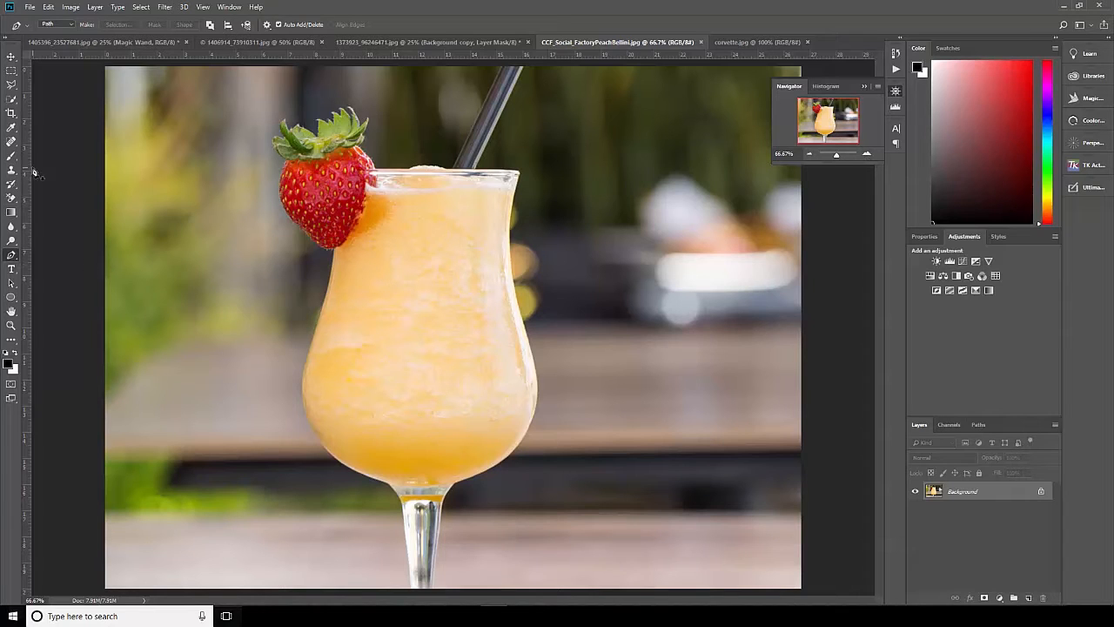
# Start a path where the strawberry tip meets the glass and trace the glass's left edge down to its widest point.
pyautogui.click(334, 252)
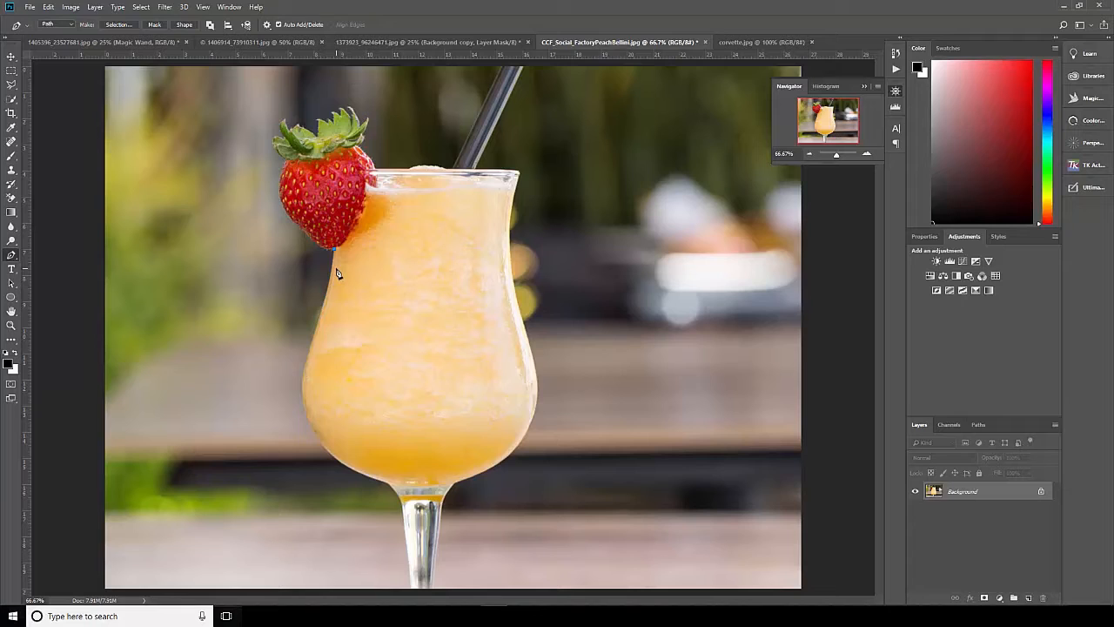
pyautogui.hotkey('ctrl', 'z')
pyautogui.click(335, 252)
pyautogui.moveTo(325, 305); pyautogui.dragTo(319, 318)
pyautogui.click(312, 339)
pyautogui.moveTo(302, 397); pyautogui.dragTo(306, 417)
pyautogui.moveTo(362, 474); pyautogui.dragTo(404, 493)
pyautogui.click(404, 491)
pyautogui.click(866, 154)
pyautogui.click(866, 154)
pyautogui.moveTo(468, 239); pyautogui.dragTo(395, 269)
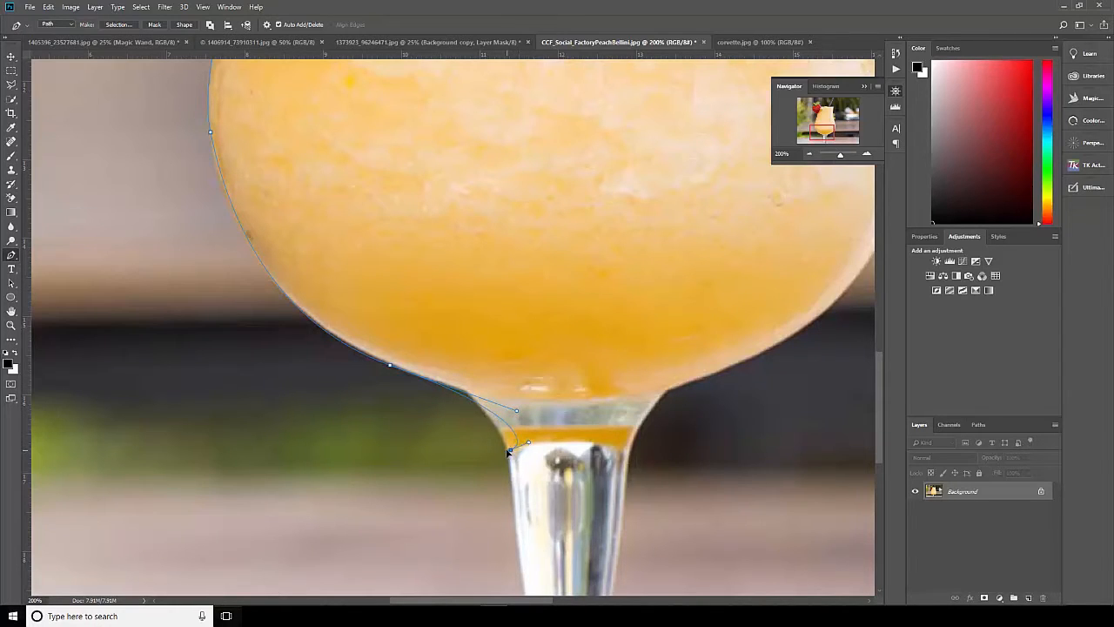
pyautogui.click(512, 452)
pyautogui.hotkey('ctrl', 'alt', 'z')
pyautogui.hotkey('ctrl', 'alt', 'z')
pyautogui.hotkey('ctrl', 'alt', 'z')
pyautogui.hotkey('ctrl', 'alt', 'z')
# Continue the path with curved anchors along the lower-left bowl and in to the top of the stem.
pyautogui.moveTo(302, 311); pyautogui.dragTo(348, 344)
pyautogui.moveTo(465, 391); pyautogui.dragTo(477, 402)
pyautogui.hotkey('ctrl', 'z')
pyautogui.moveTo(415, 374); pyautogui.dragTo(482, 402)
pyautogui.moveTo(505, 445); pyautogui.dragTo(510, 465)
# Trace the stem down its left edge, across the bottom of the photo and back up its right edge.
pyautogui.moveTo(588, 478); pyautogui.dragTo(526, 207)
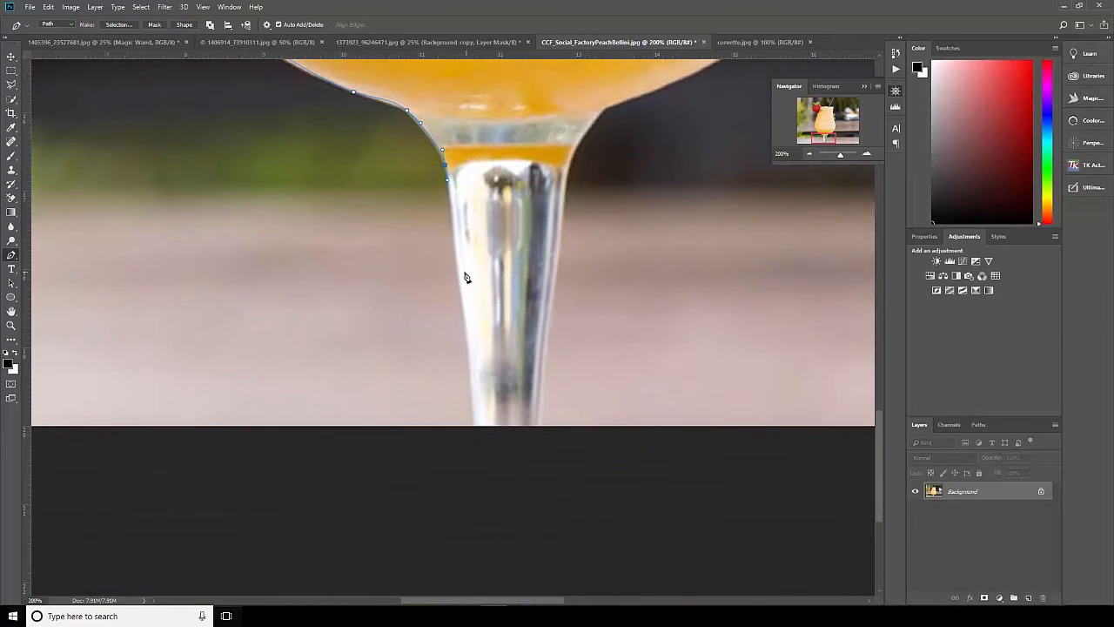
pyautogui.moveTo(456, 279); pyautogui.dragTo(460, 307)
pyautogui.moveTo(470, 383); pyautogui.dragTo(474, 412)
pyautogui.click(542, 430)
pyautogui.moveTo(555, 281); pyautogui.dragTo(562, 251)
pyautogui.moveTo(564, 173); pyautogui.dragTo(571, 156)
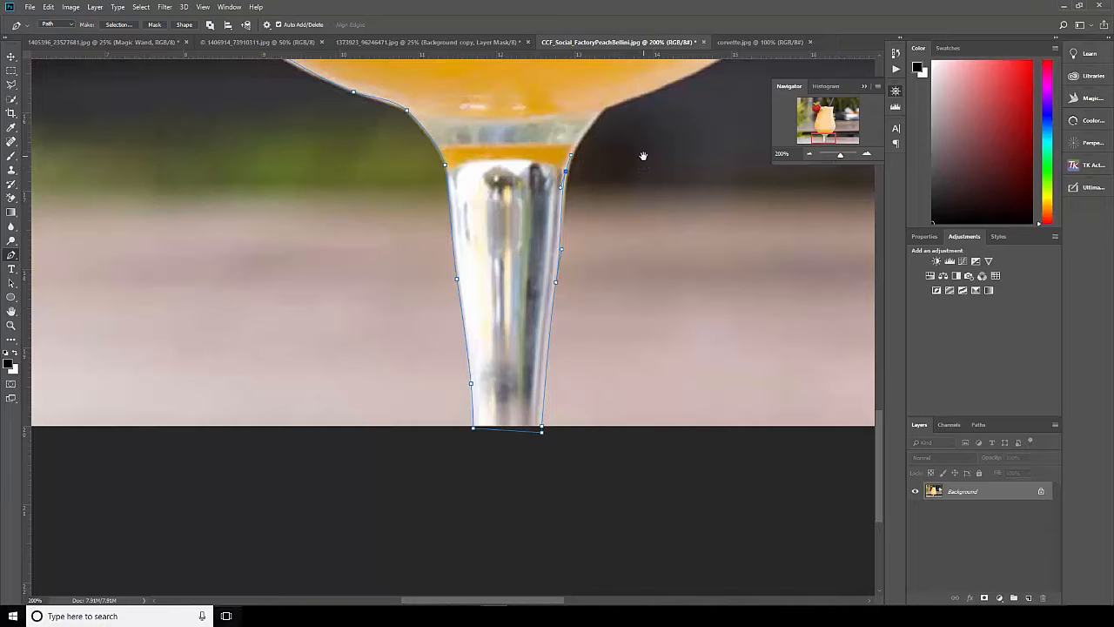
# Continue the path from the stem around the bowl's lower right and up the right side toward the glass's waist.
pyautogui.moveTo(641, 157); pyautogui.dragTo(382, 361)
pyautogui.moveTo(341, 329); pyautogui.dragTo(349, 323)
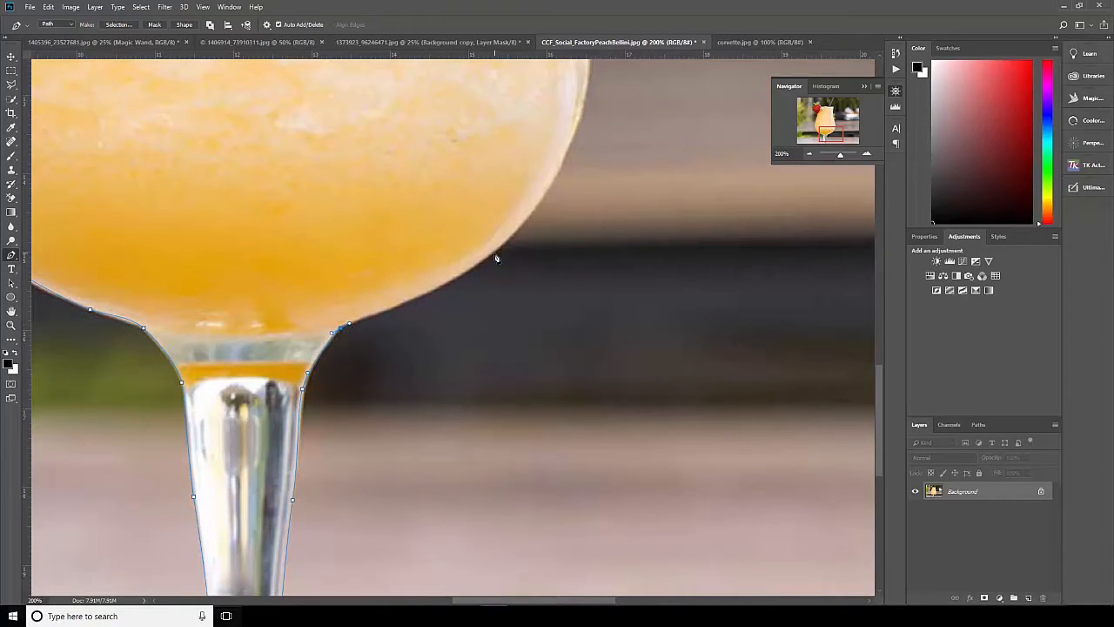
pyautogui.moveTo(457, 285); pyautogui.dragTo(494, 251)
pyautogui.moveTo(594, 188); pyautogui.dragTo(465, 235)
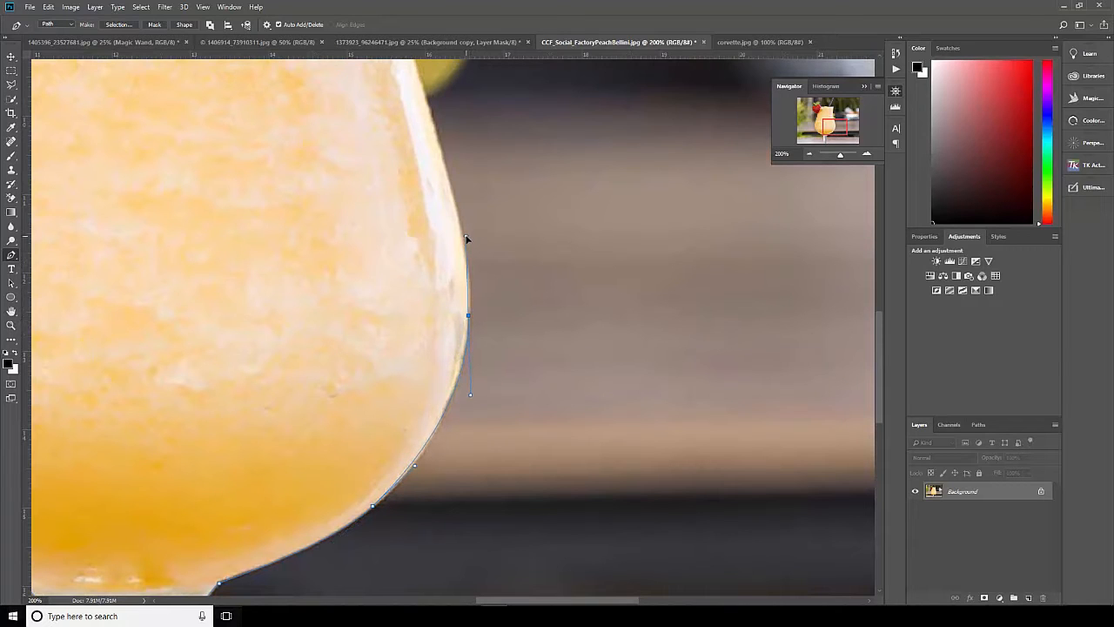
pyautogui.moveTo(540, 276); pyautogui.dragTo(460, 460)
pyautogui.click(339, 264)
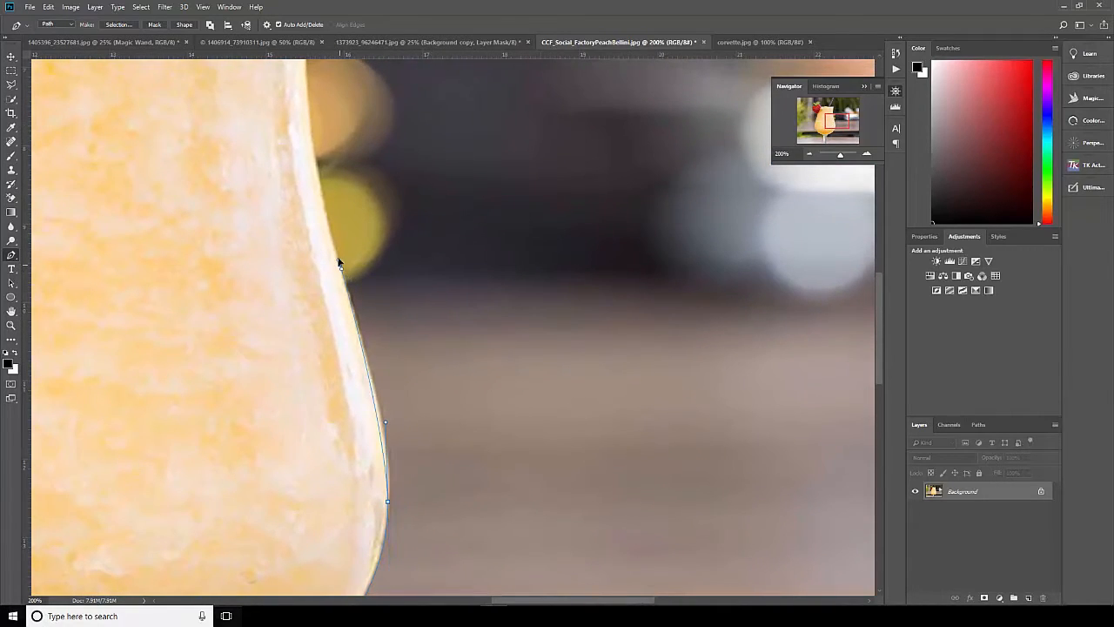
pyautogui.moveTo(336, 248); pyautogui.dragTo(313, 165)
# Trace the upper right edge of the glass from the narrow waist up to the rim's right corner.
pyautogui.moveTo(405, 230); pyautogui.dragTo(485, 405)
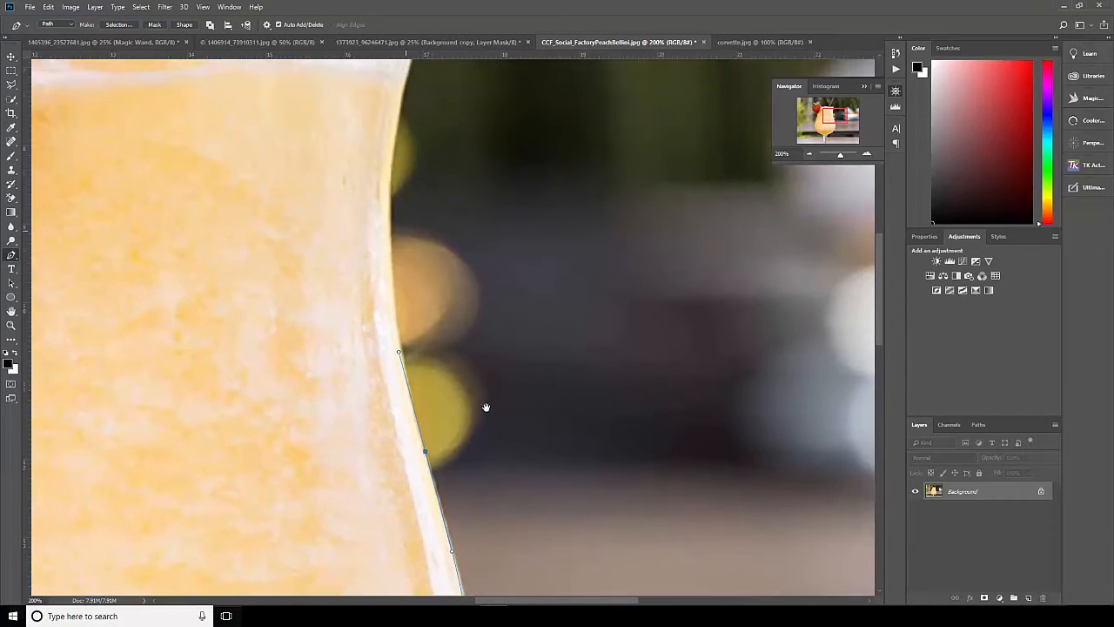
pyautogui.moveTo(390, 252); pyautogui.dragTo(391, 217)
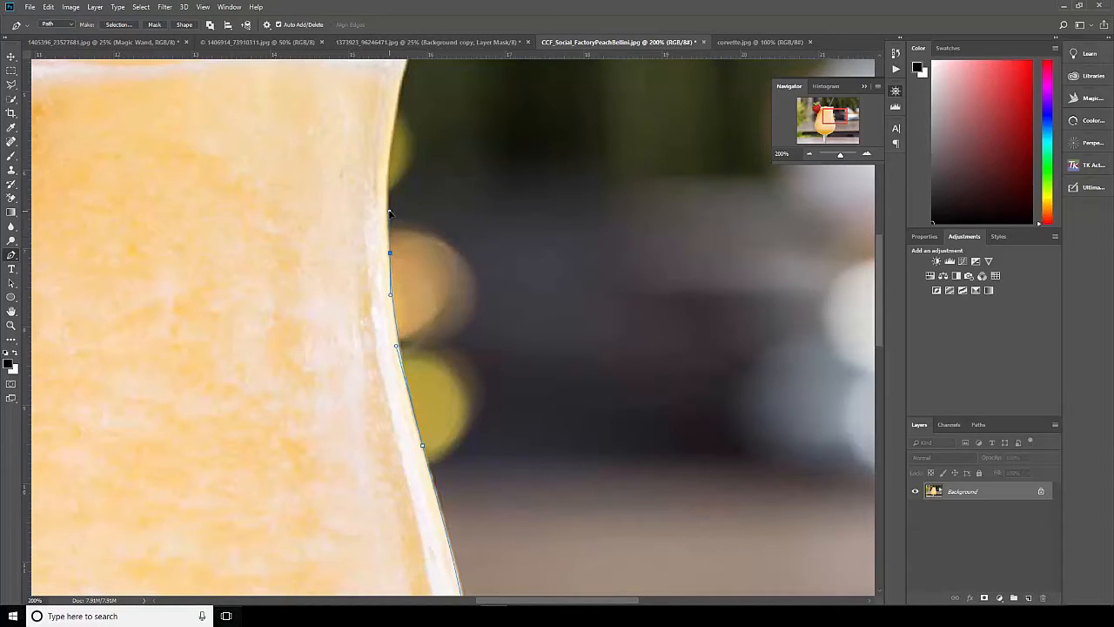
pyautogui.scroll(5, 435, 241)
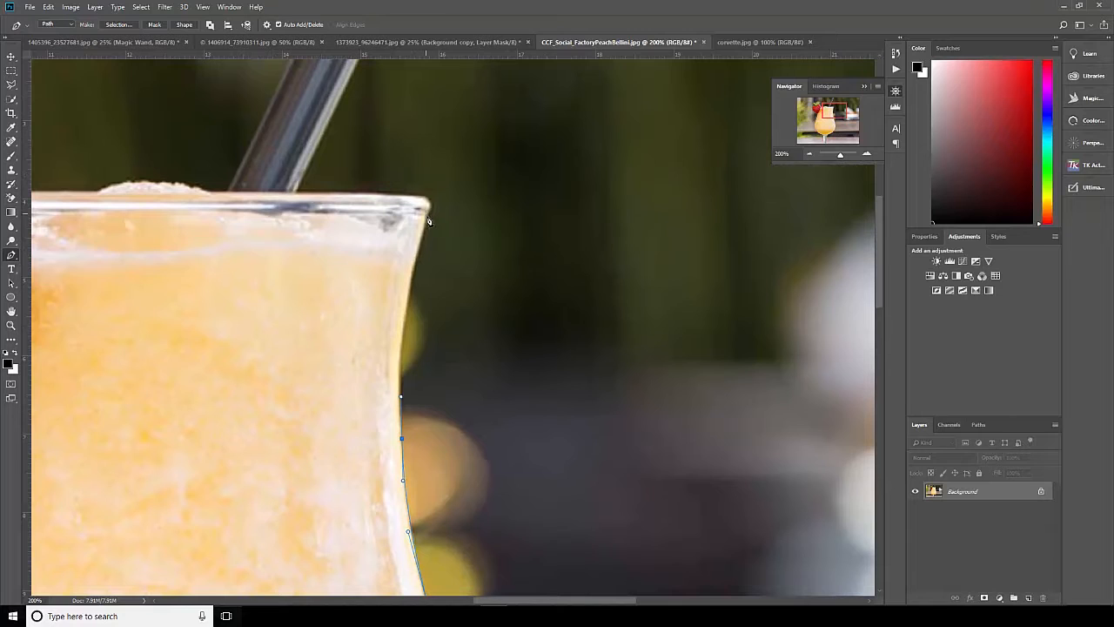
pyautogui.moveTo(427, 216); pyautogui.dragTo(450, 170)
pyautogui.hotkey('ctrl', 'z')
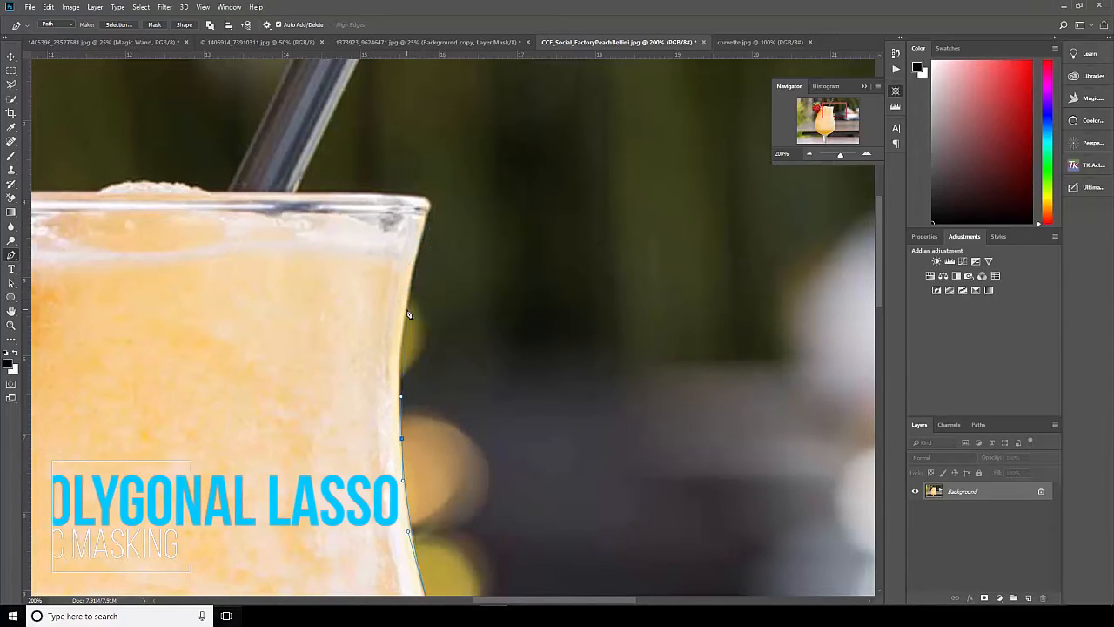
pyautogui.moveTo(407, 308); pyautogui.dragTo(415, 273)
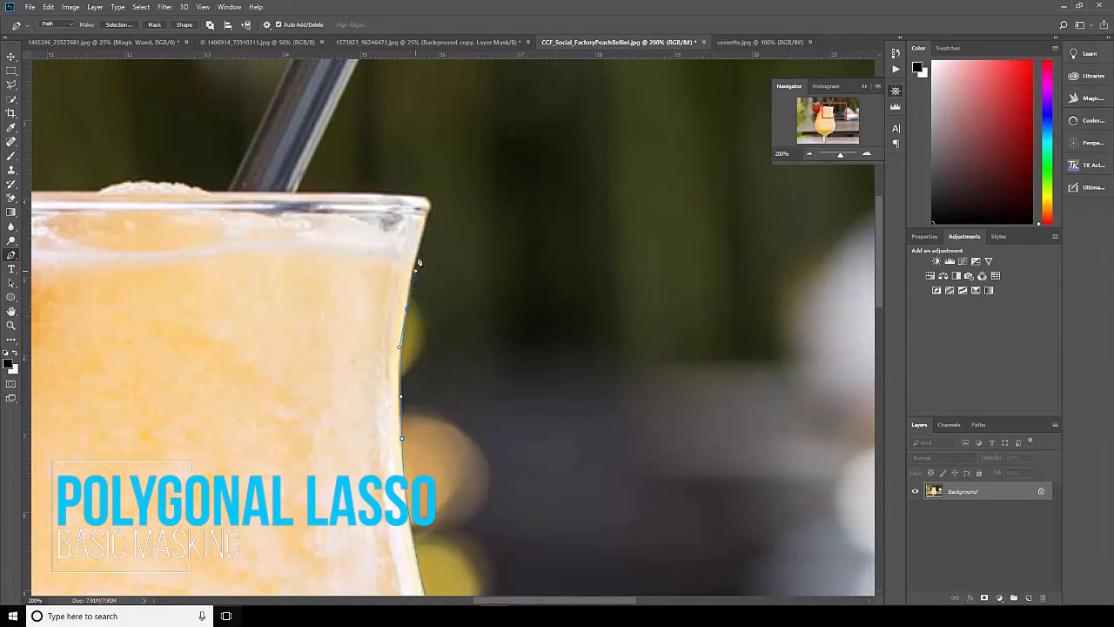
pyautogui.moveTo(428, 209); pyautogui.dragTo(426, 201)
# Follow the rim leftward to the strawberry, then its edge inside the glass down toward the path's starting point.
pyautogui.moveTo(497, 338); pyautogui.dragTo(669, 415)
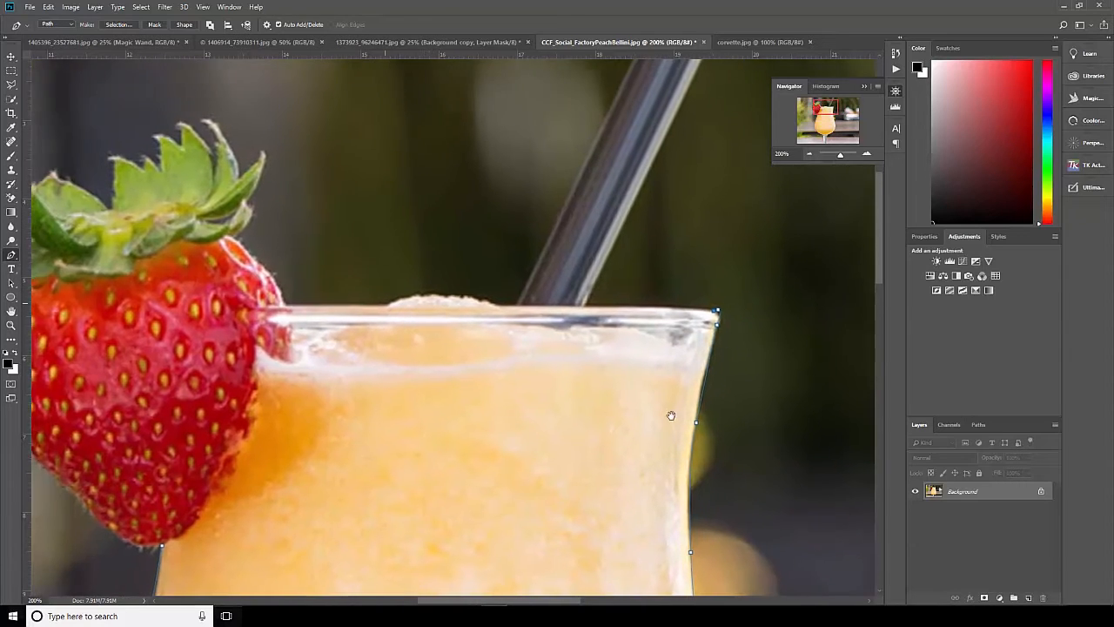
pyautogui.moveTo(545, 307); pyautogui.dragTo(537, 307)
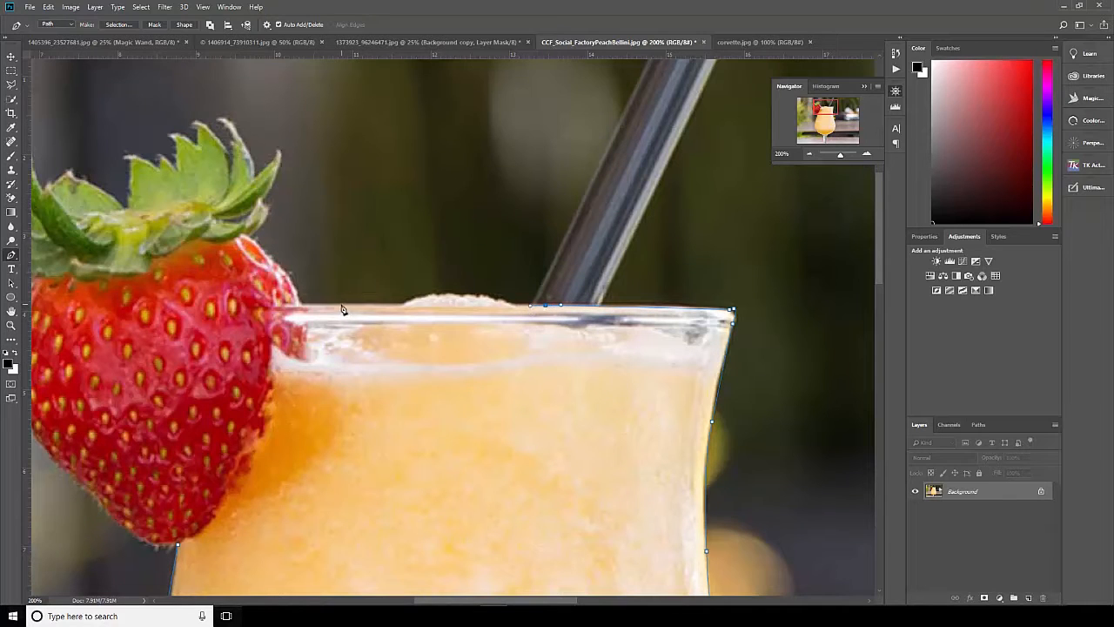
pyautogui.moveTo(340, 305); pyautogui.dragTo(322, 304)
pyautogui.moveTo(335, 365); pyautogui.dragTo(412, 336)
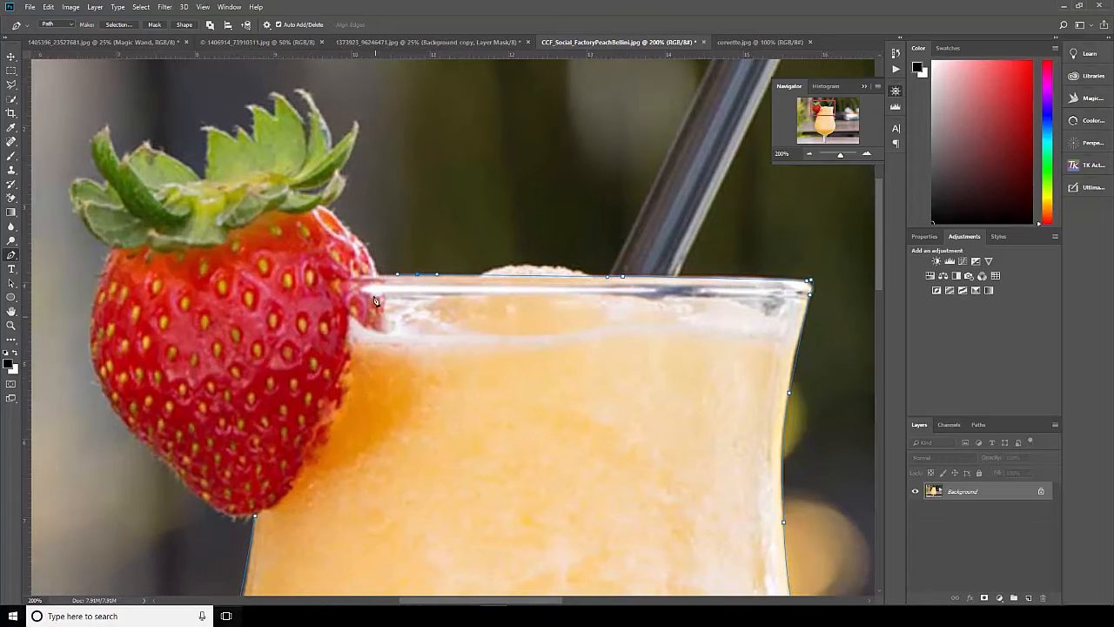
pyautogui.click(358, 277)
pyautogui.moveTo(347, 366); pyautogui.dragTo(333, 408)
pyautogui.moveTo(305, 459); pyautogui.dragTo(281, 490)
# Save the glass outline's work path under the name Glass PT.
pyautogui.click(810, 154)
pyautogui.click(810, 155)
pyautogui.click(810, 155)
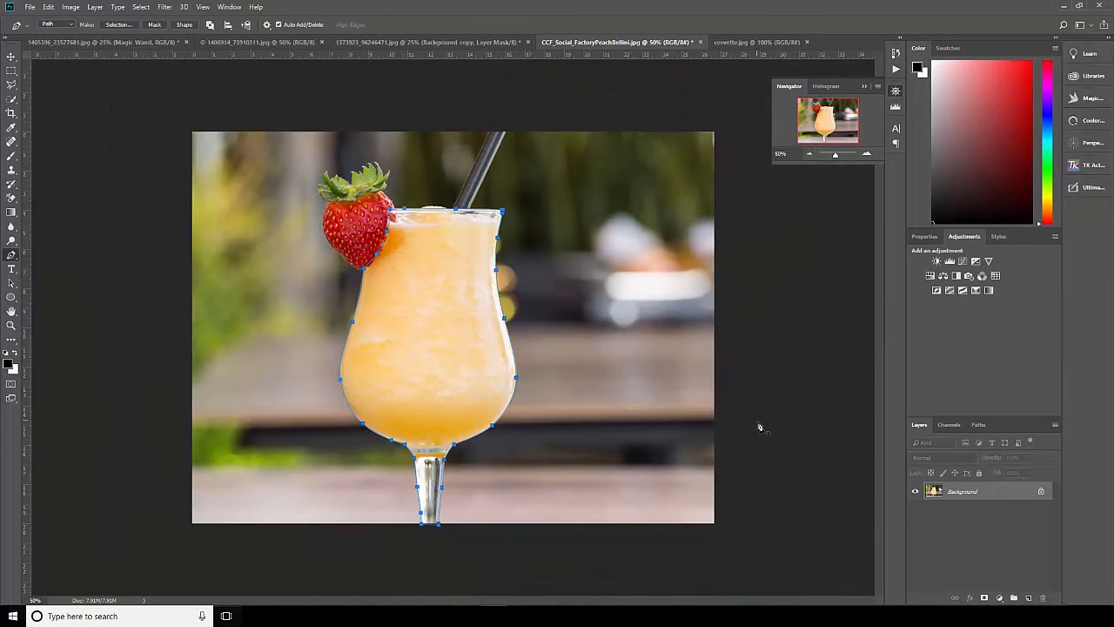
pyautogui.click(979, 426)
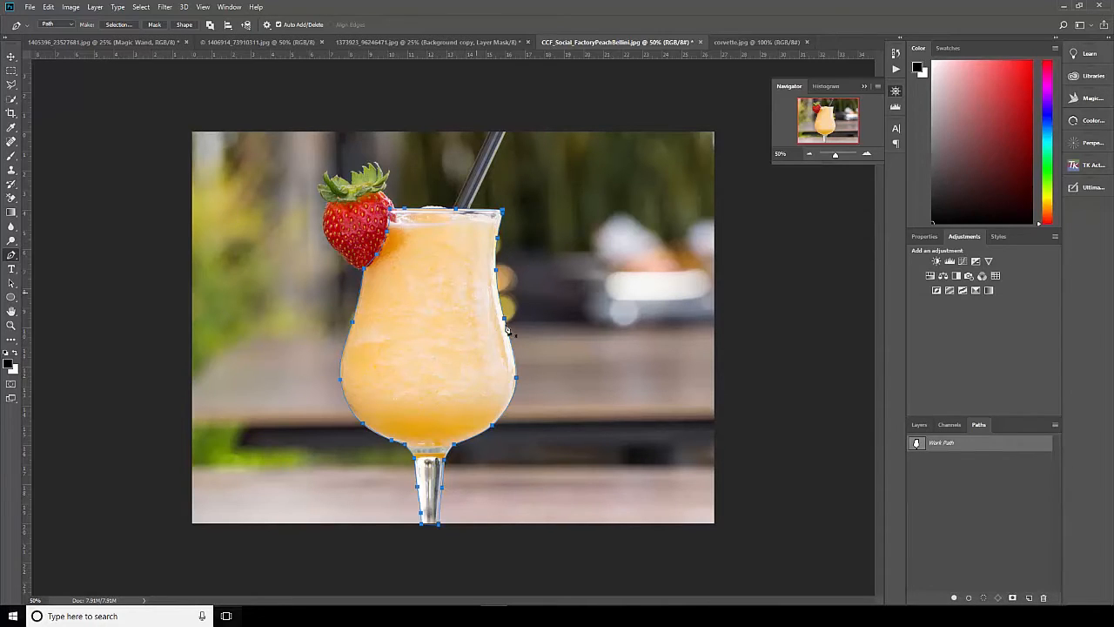
pyautogui.doubleClick(946, 444)
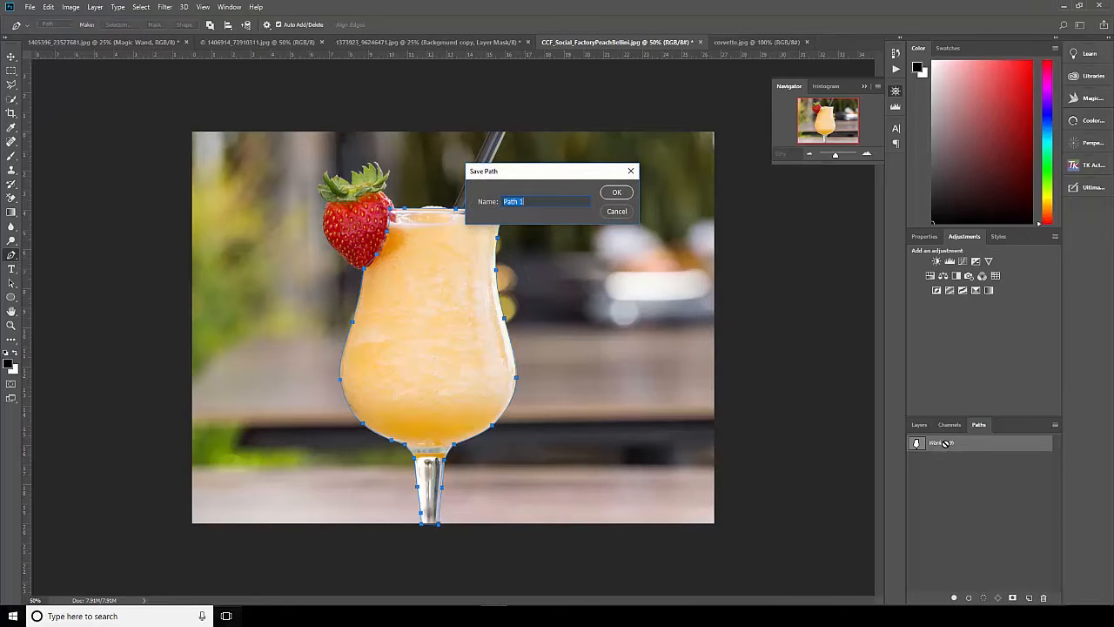
pyautogui.write('Glass PT')
pyautogui.click(624, 193)
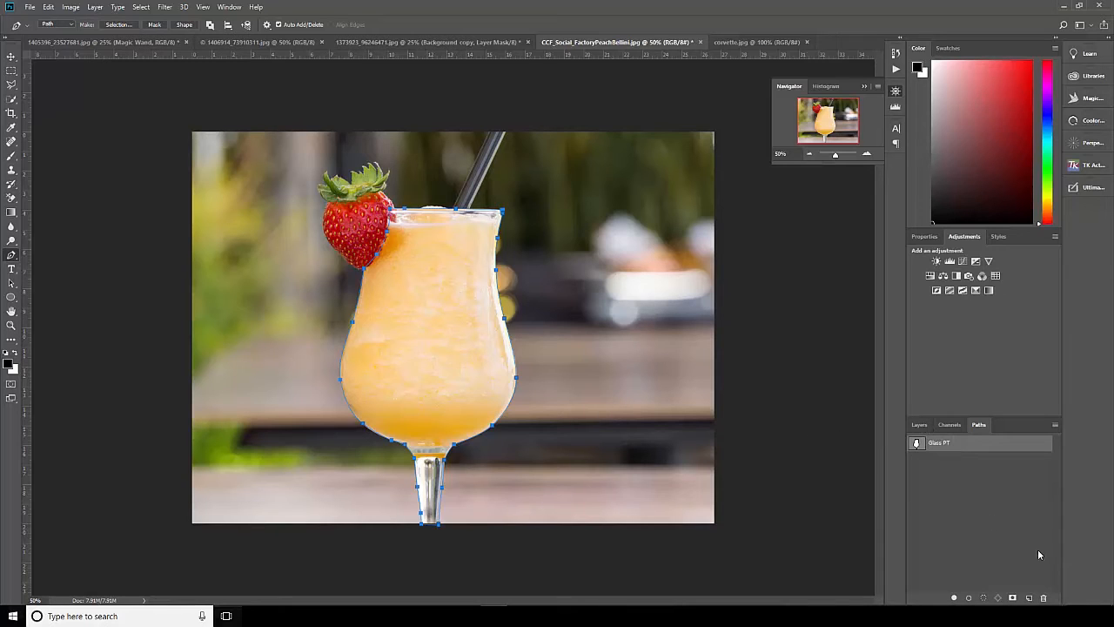
# Create a new path and outline the straw with straight segments between the glass rim and the photo's top edge.
pyautogui.click(1029, 598)
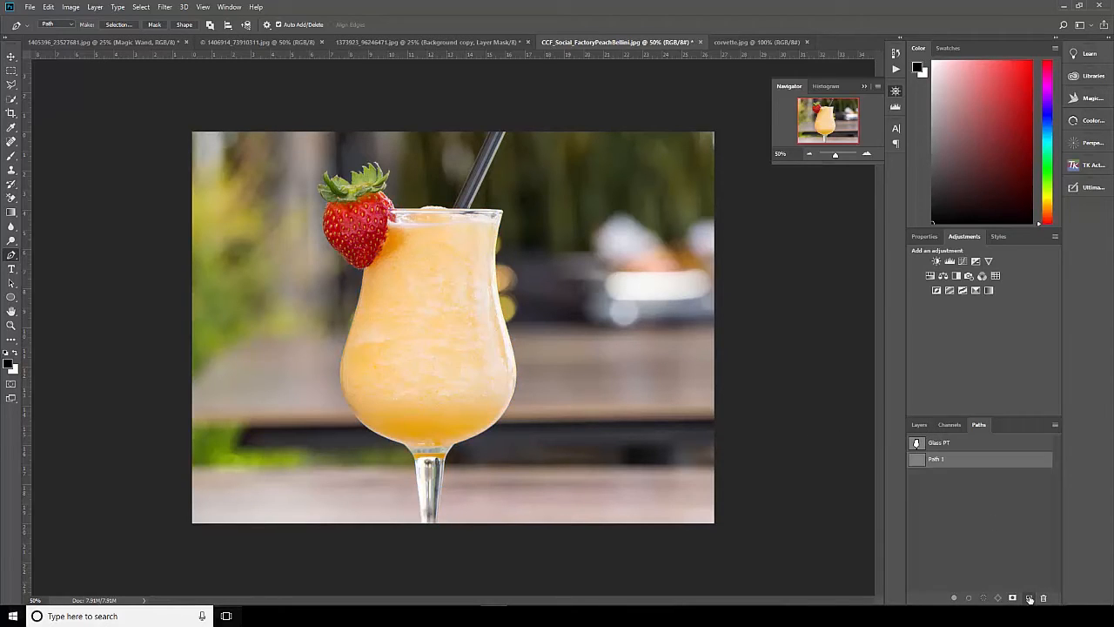
pyautogui.click(866, 155)
pyautogui.click(868, 156)
pyautogui.click(867, 155)
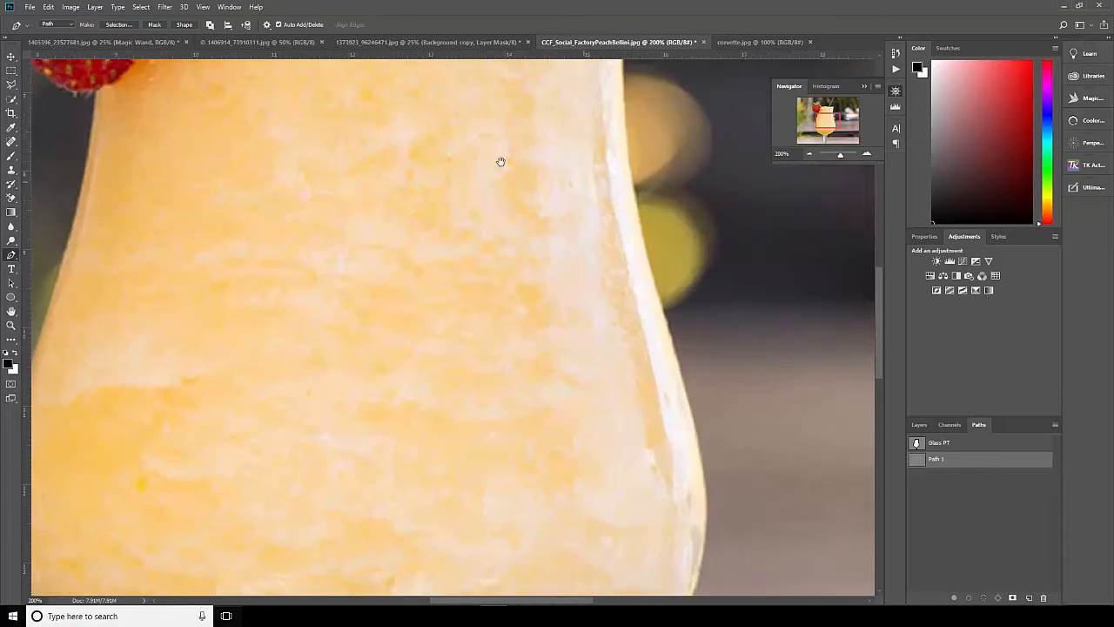
pyautogui.moveTo(499, 162); pyautogui.dragTo(440, 473)
pyautogui.moveTo(382, 301); pyautogui.dragTo(348, 449)
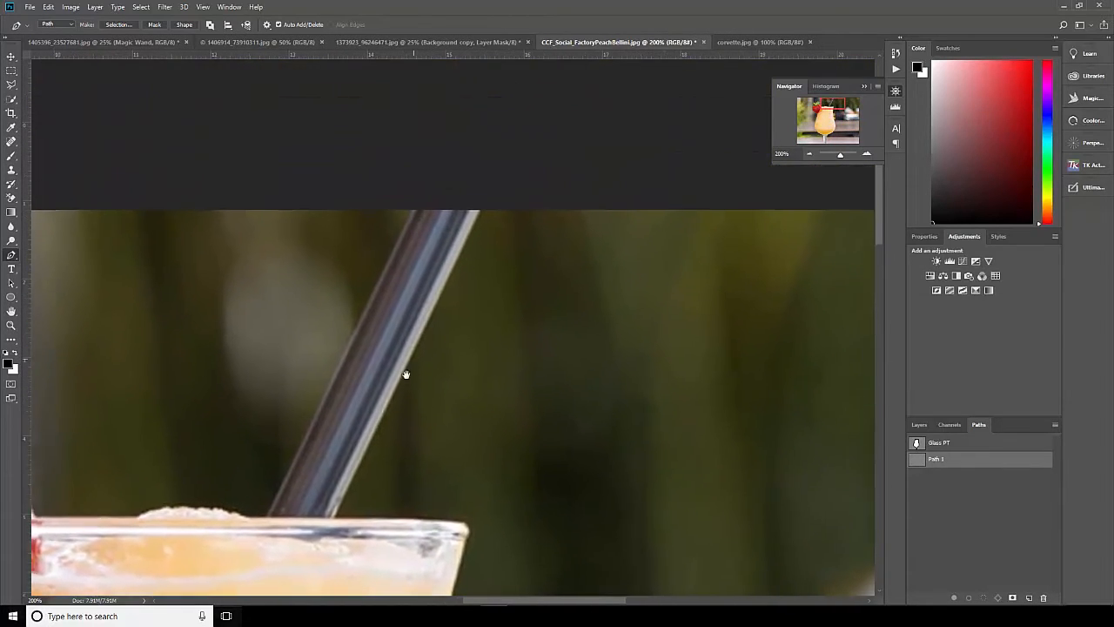
pyautogui.click(866, 154)
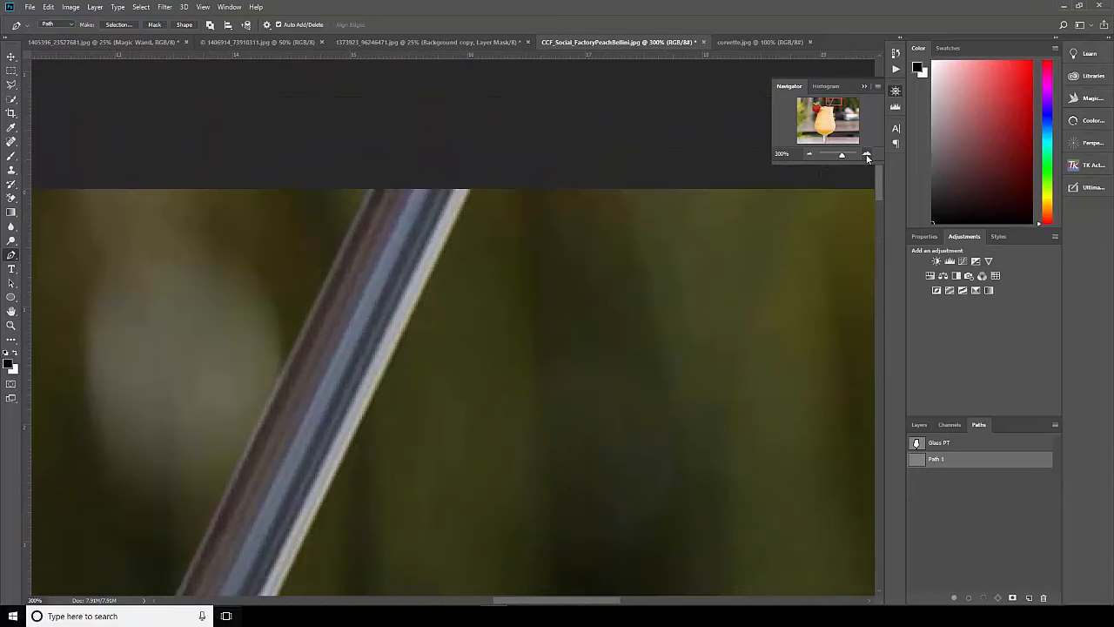
pyautogui.click(809, 155)
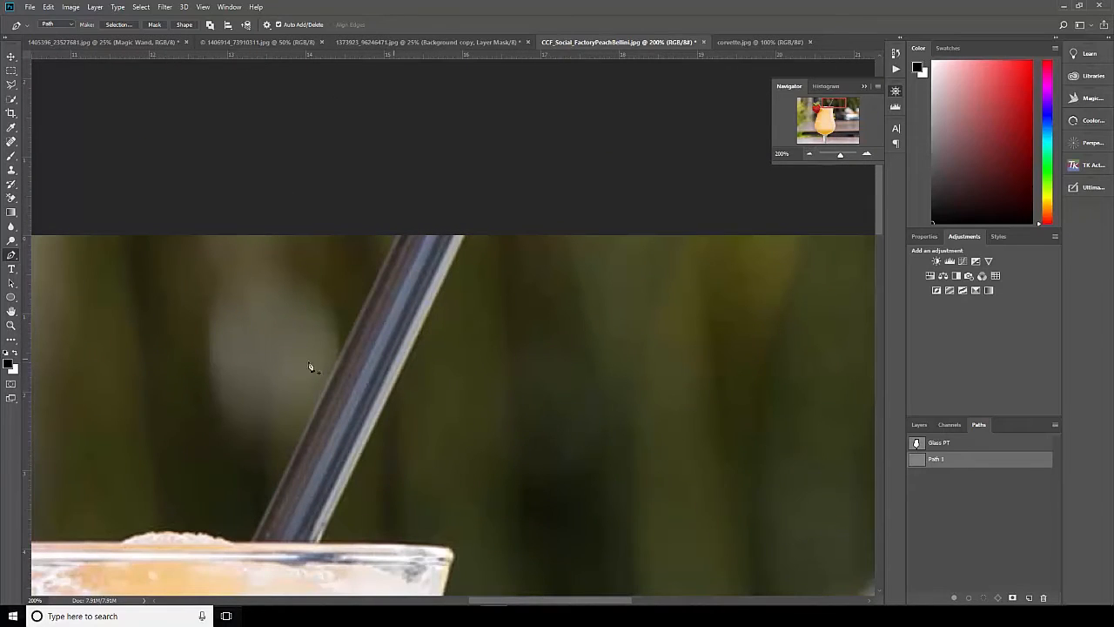
pyautogui.click(249, 545)
pyautogui.click(399, 236)
pyautogui.click(465, 236)
pyautogui.click(250, 547)
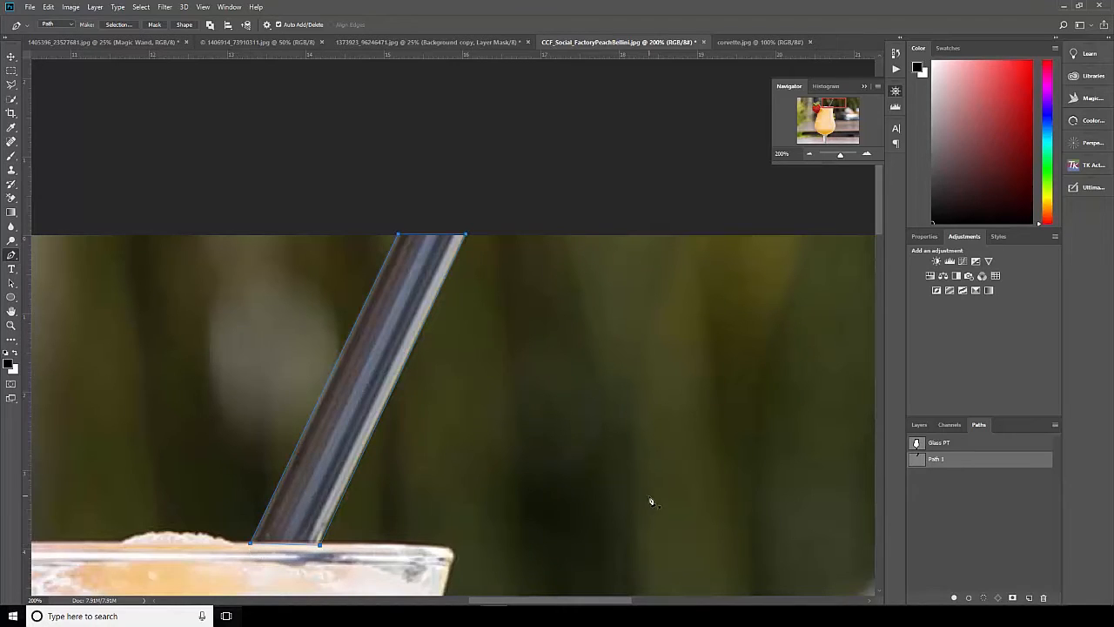
# Rename the straw outline's path as Straw and deselect it.
pyautogui.doubleClick(936, 458)
pyautogui.click(947, 488)
pyautogui.click(810, 155)
pyautogui.click(810, 154)
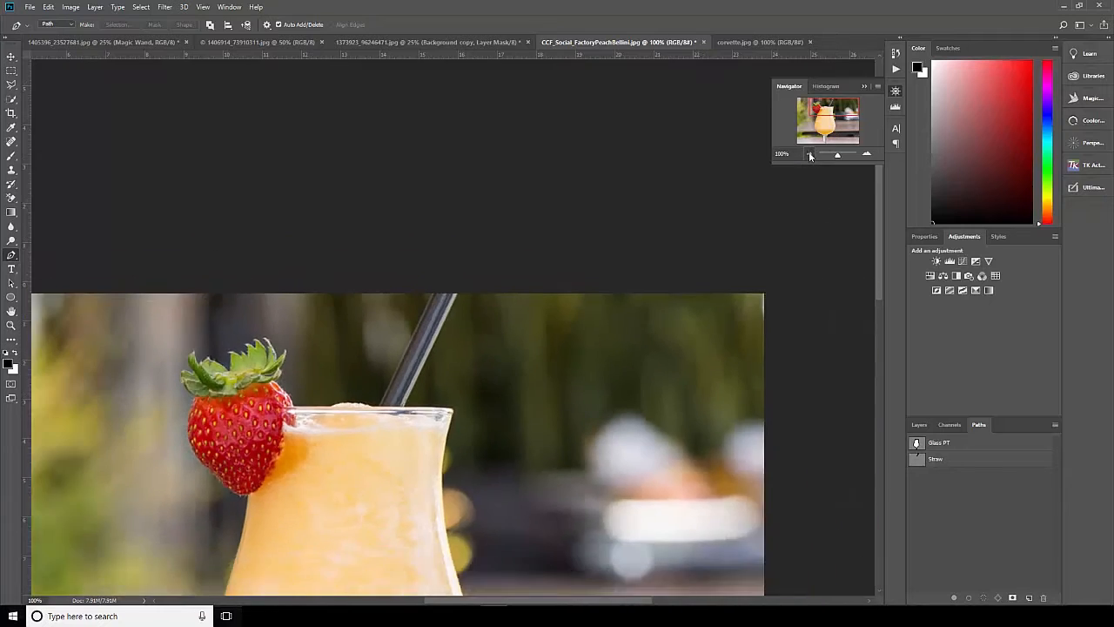
# Load the Glass PT path as a selection and return to the layer list.
pyautogui.click(949, 425)
pyautogui.click(919, 424)
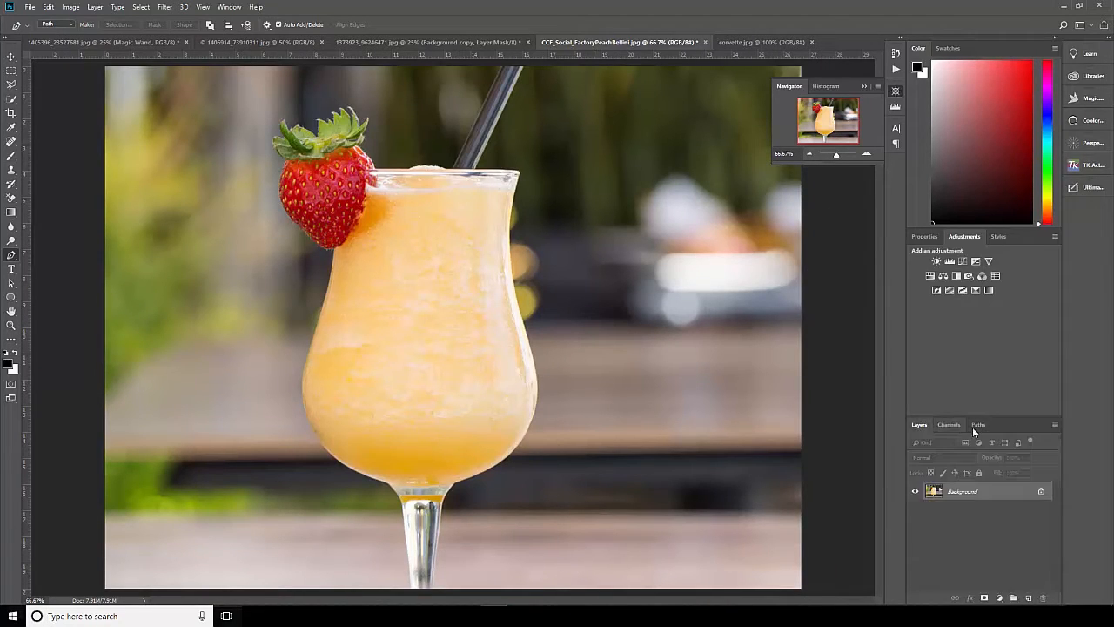
pyautogui.click(978, 424)
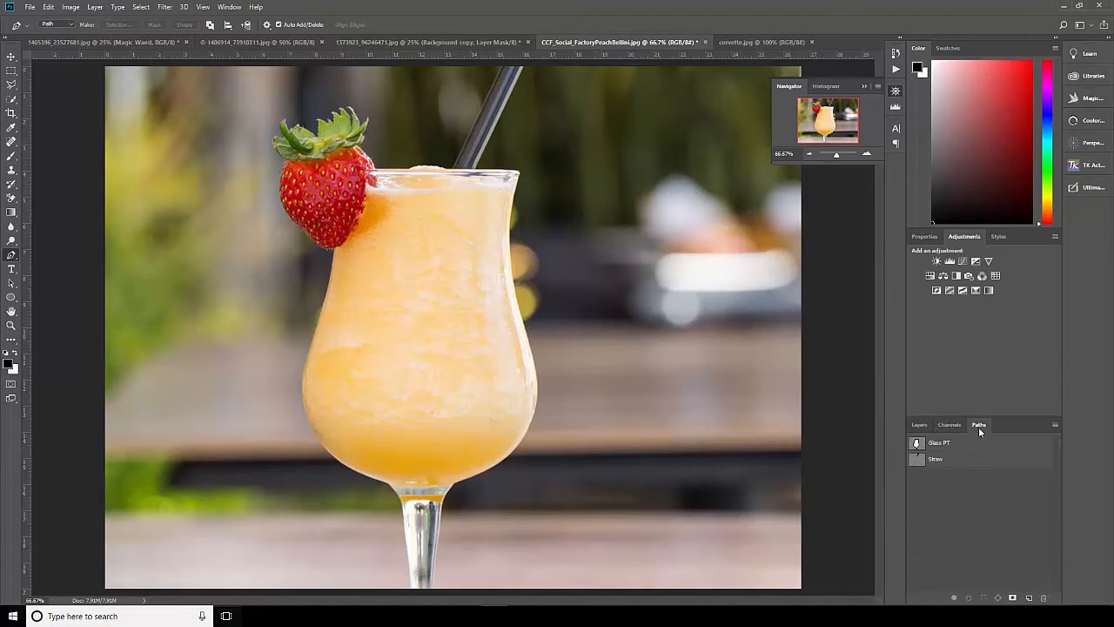
pyautogui.keyDown('ctrl'); pyautogui.click(917, 444); pyautogui.keyUp('ctrl')
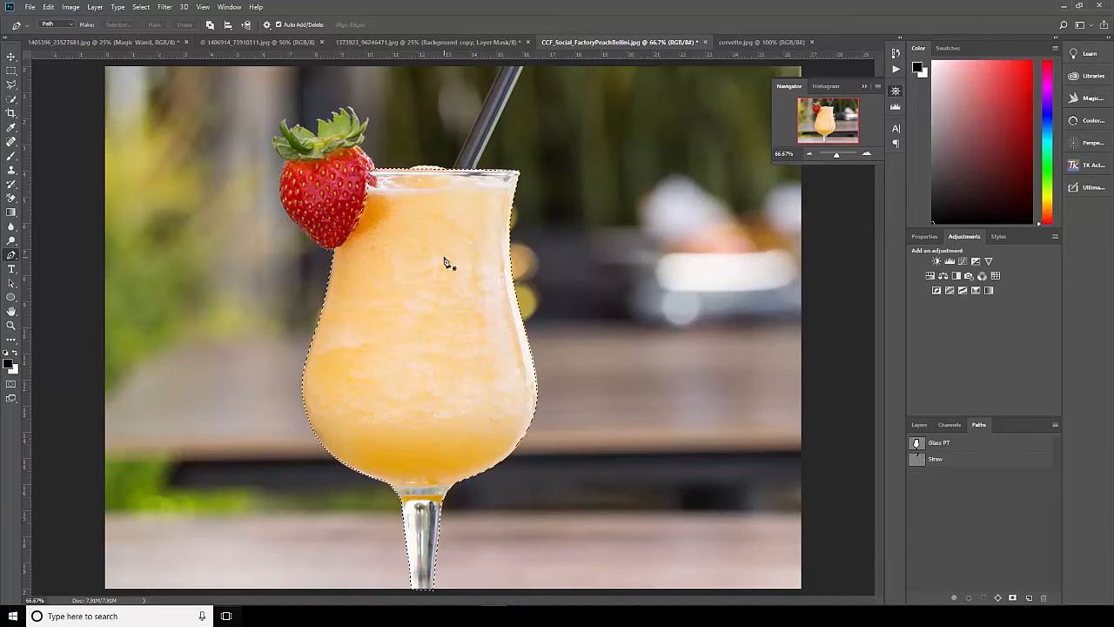
pyautogui.click(919, 424)
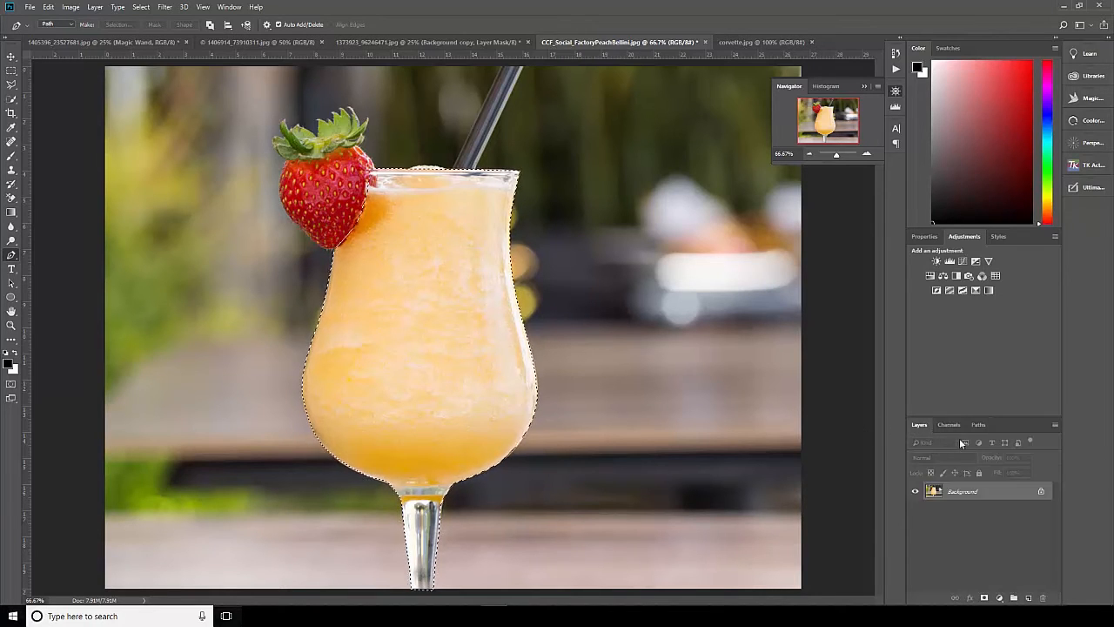
# Mask a duplicate of the Background layer with the glass selection and hide the original Background layer.
pyautogui.moveTo(989, 495); pyautogui.dragTo(1028, 598)
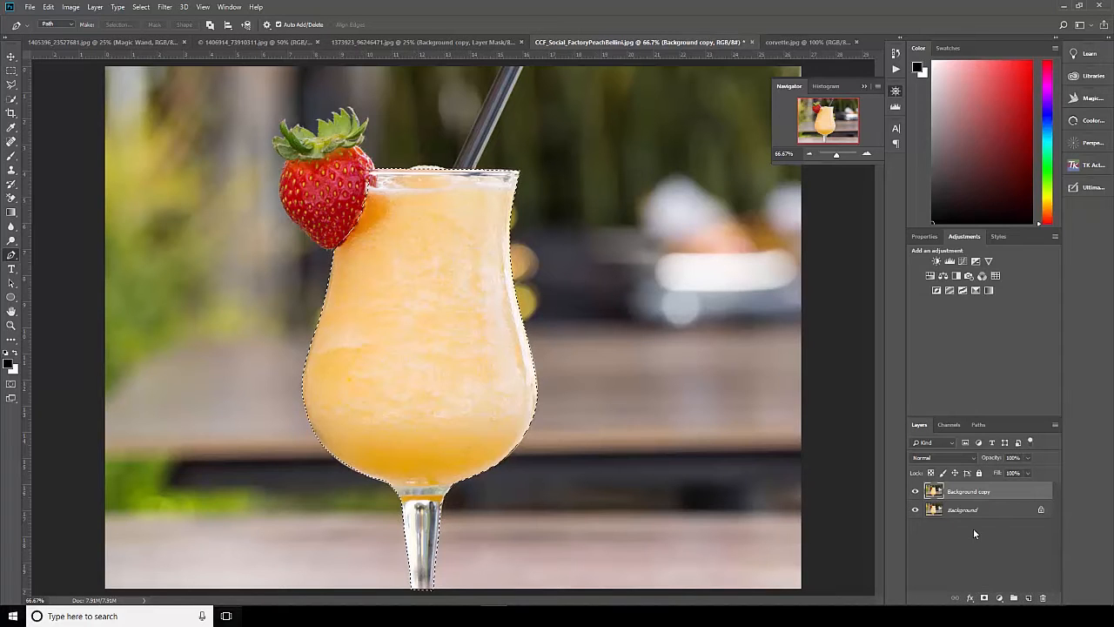
pyautogui.click(984, 598)
pyautogui.click(917, 509)
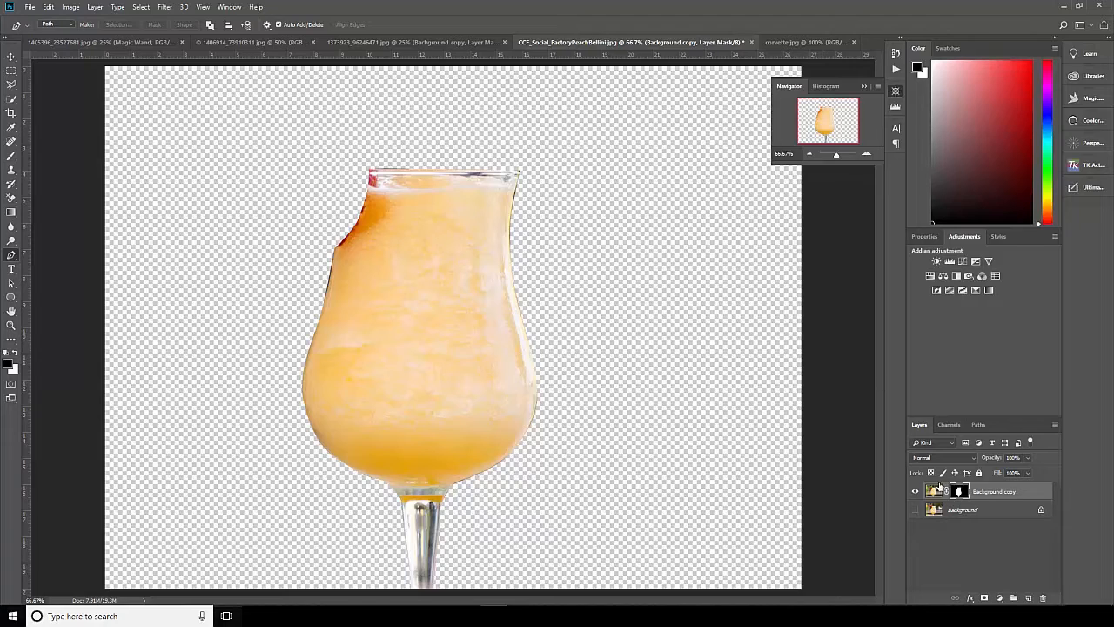
# Remove the glass mask from the Background copy layer and toggle the Background layer's visibility.
pyautogui.click(977, 426)
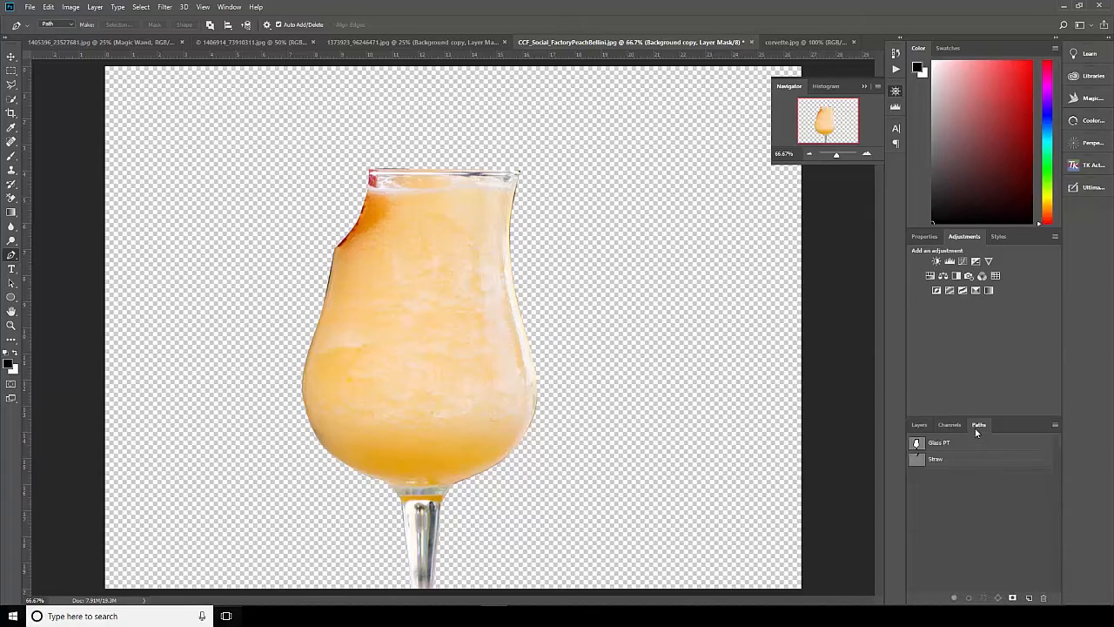
pyautogui.click(919, 425)
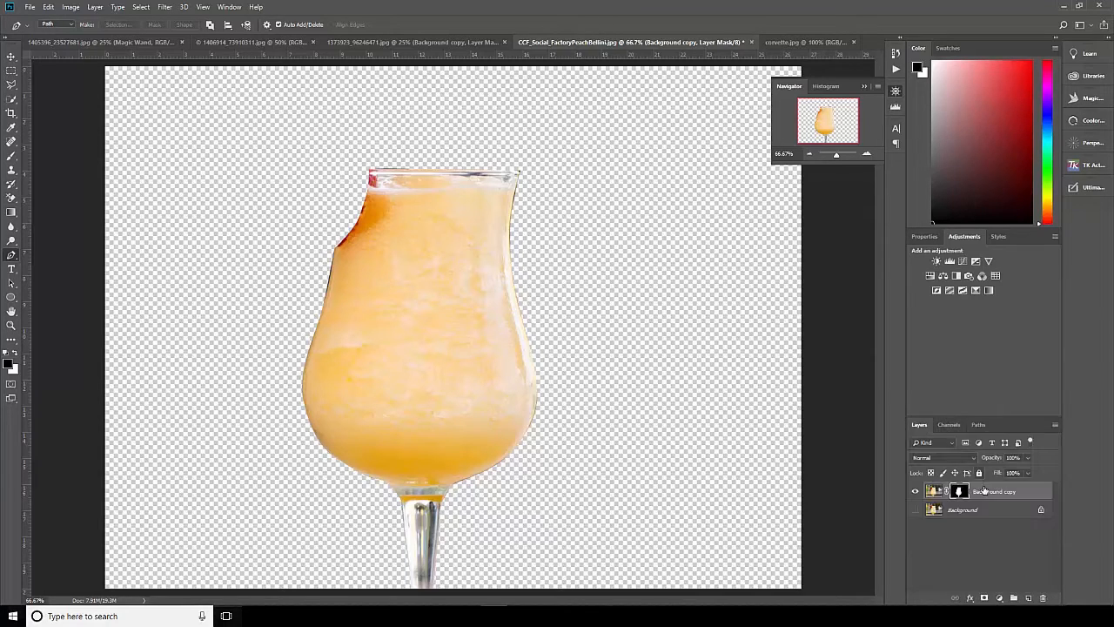
pyautogui.moveTo(961, 492); pyautogui.dragTo(1043, 600)
pyautogui.click(151, 54)
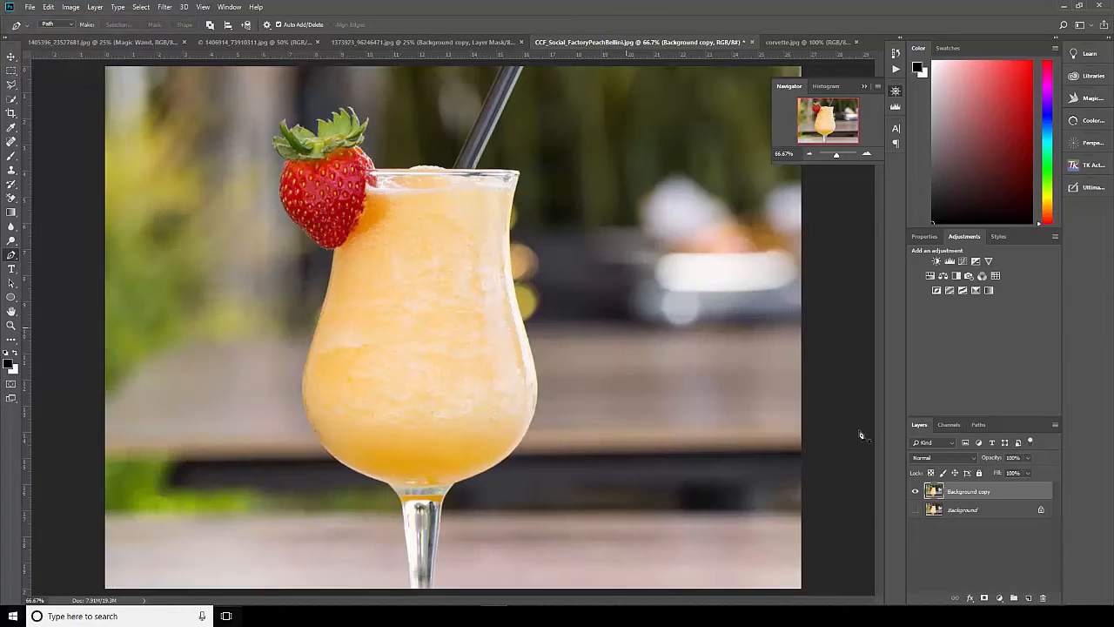
pyautogui.click(916, 509)
# Load the Glass PT and Straw paths as one combined selection and mask the Background copy layer with it.
pyautogui.click(978, 424)
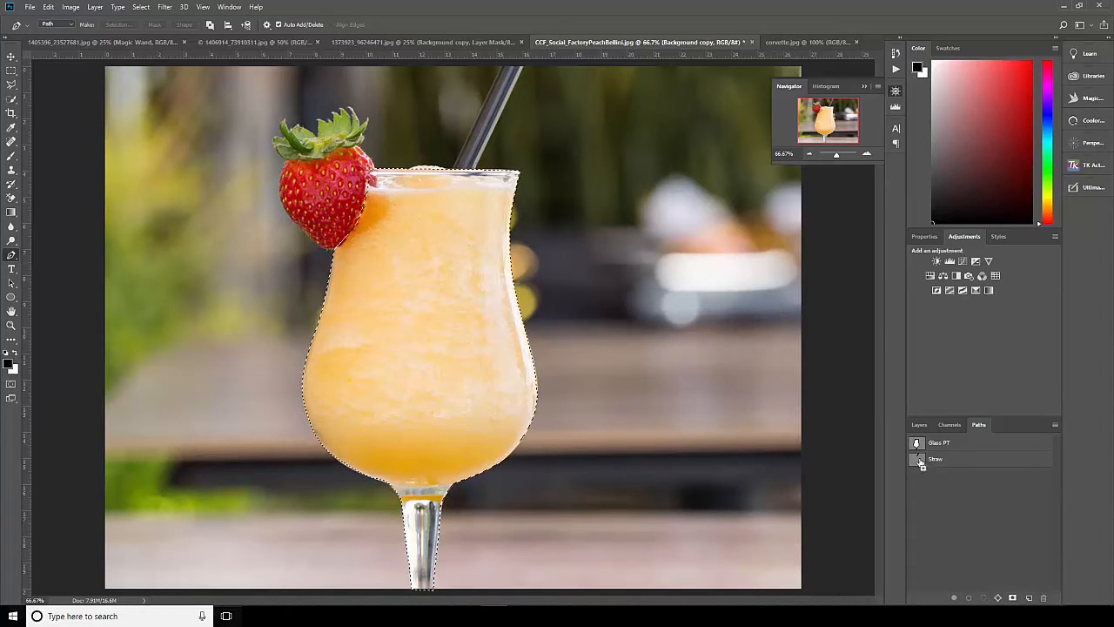
pyautogui.keyDown('ctrl'); pyautogui.keyDown('shift'); pyautogui.click(919, 460); pyautogui.keyUp('shift'); pyautogui.keyUp('ctrl')
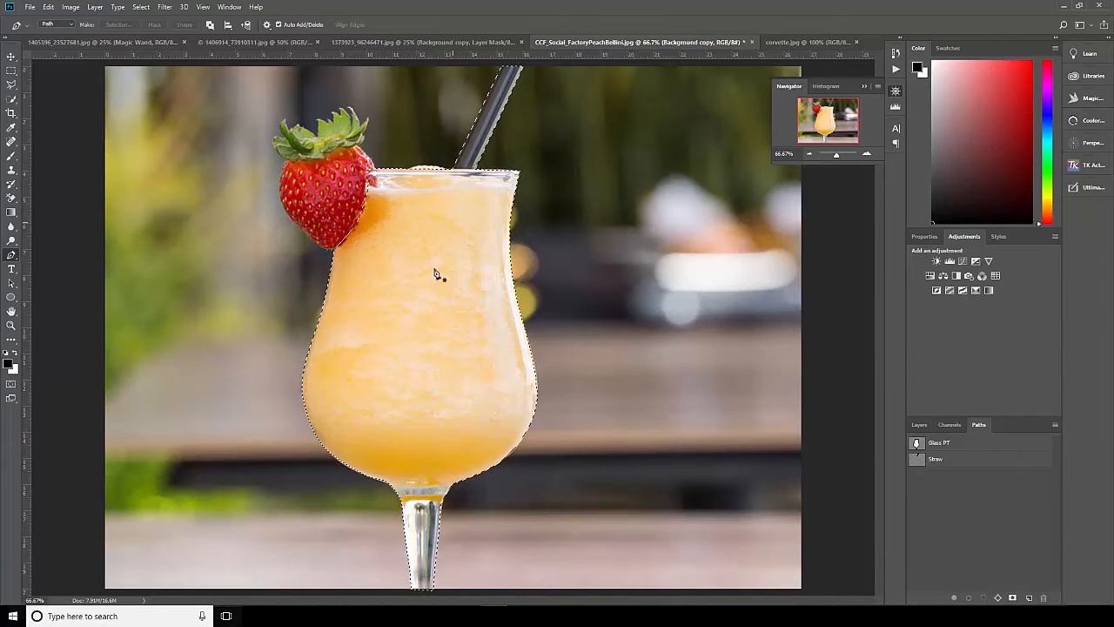
pyautogui.click(920, 424)
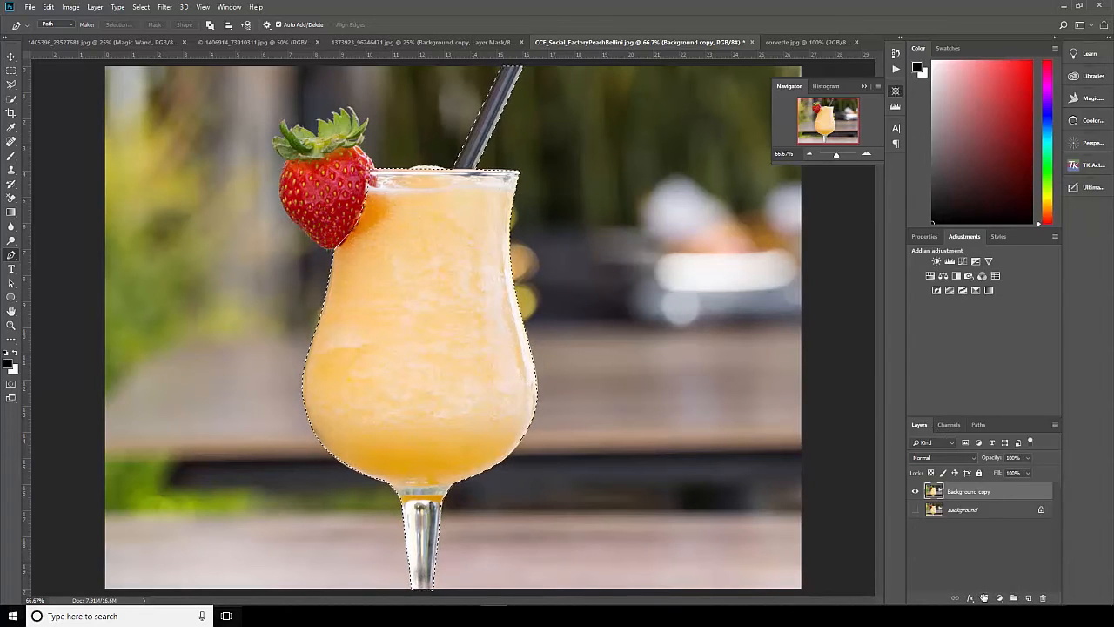
pyautogui.click(984, 598)
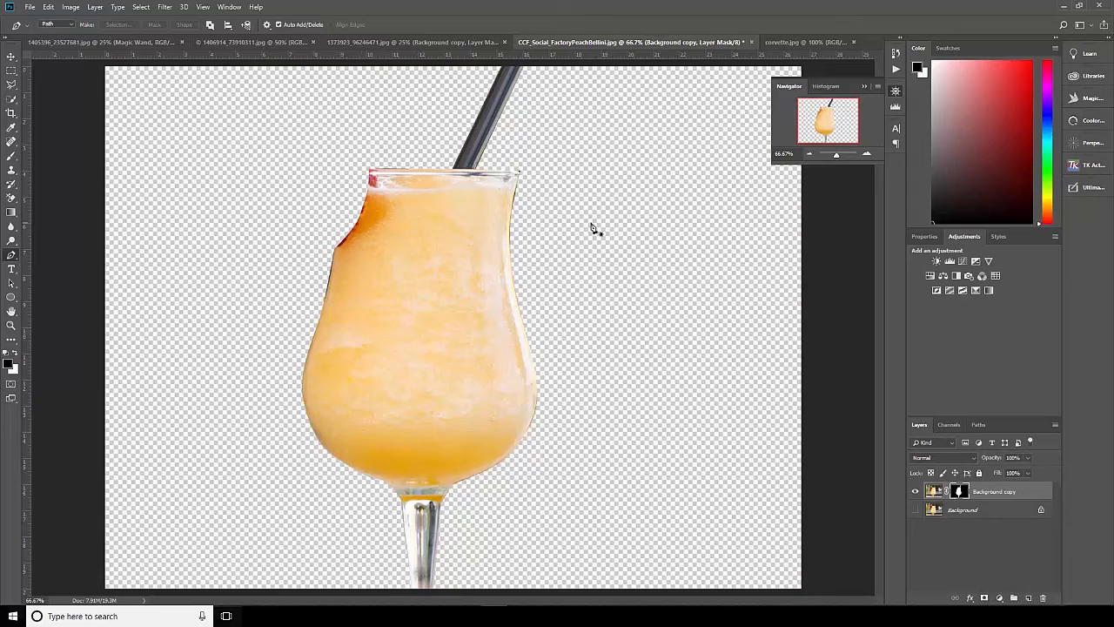
pyautogui.click(808, 154)
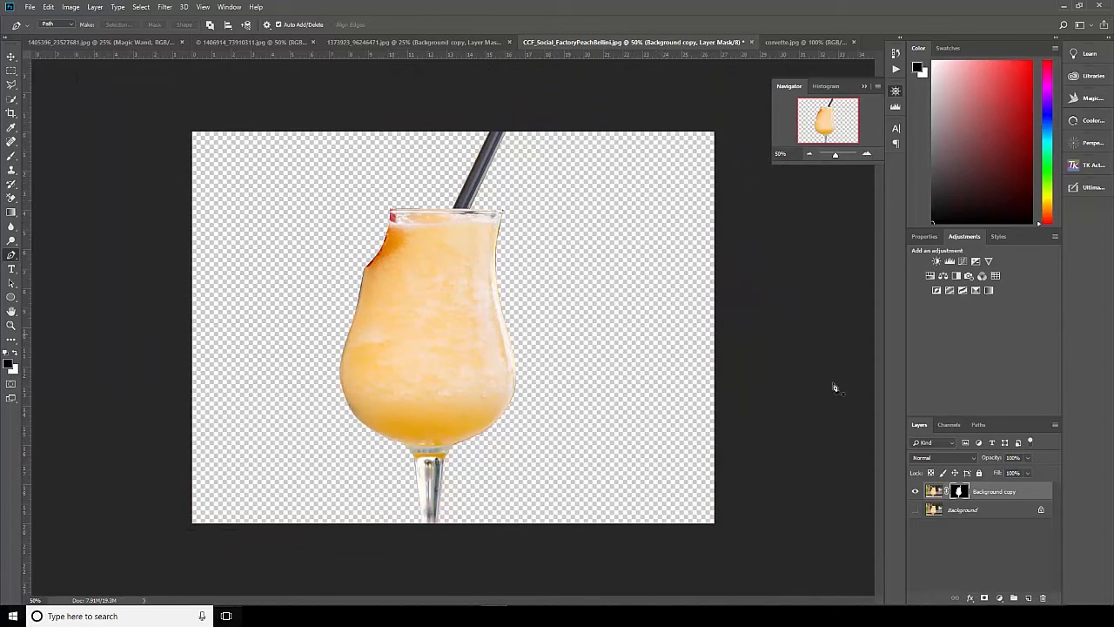
# Display the saved Glass PT and Straw paths over the masked drink, and return to the layer list.
pyautogui.click(980, 424)
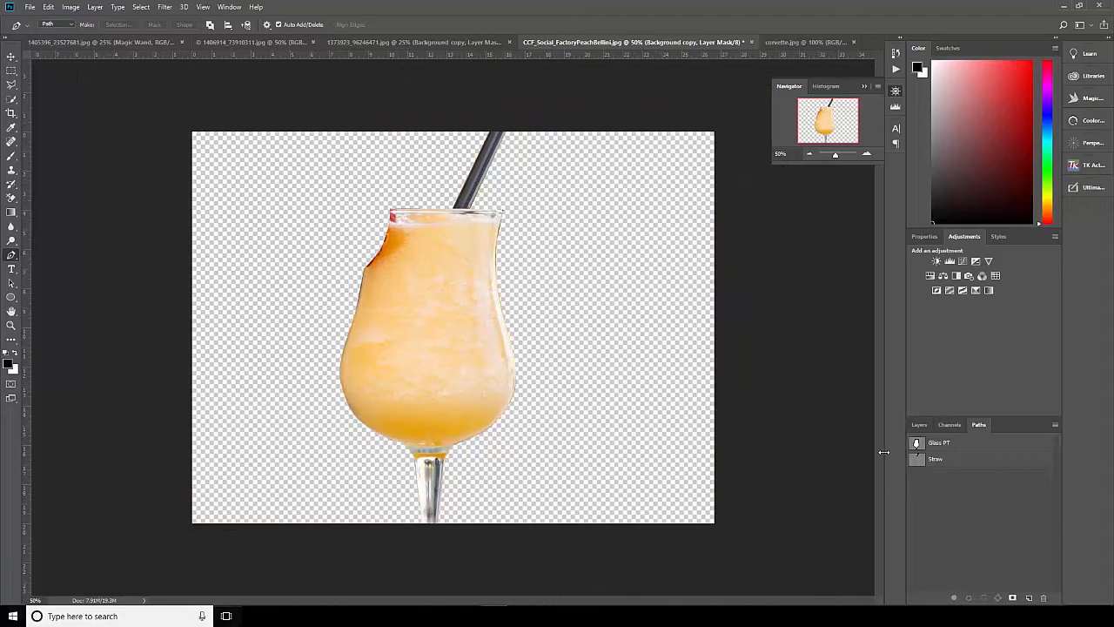
pyautogui.click(952, 447)
pyautogui.click(945, 461)
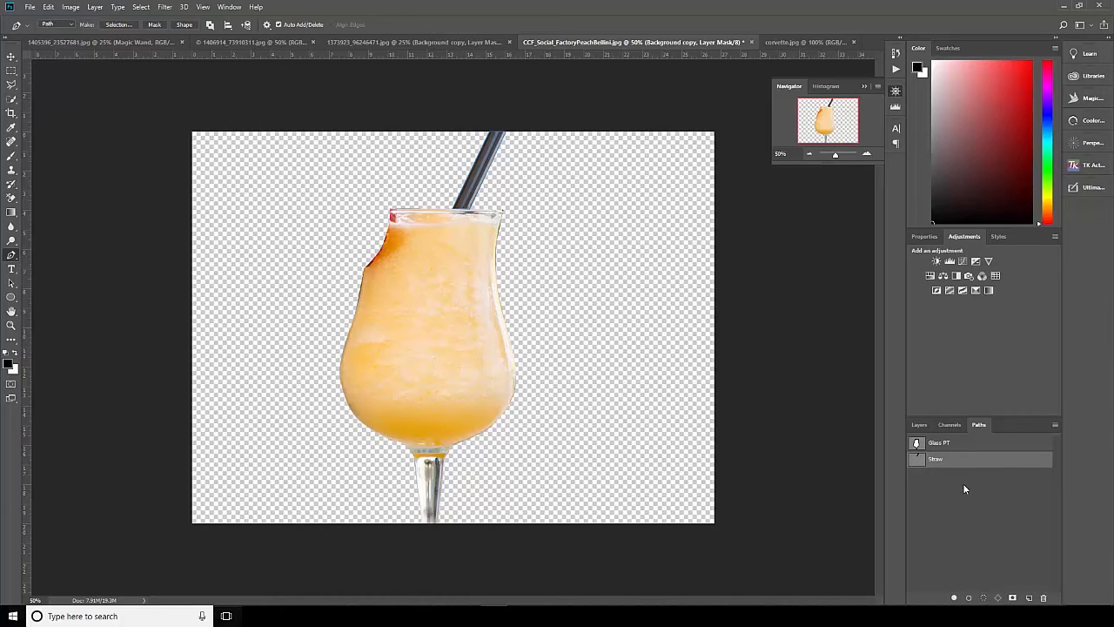
pyautogui.click(920, 425)
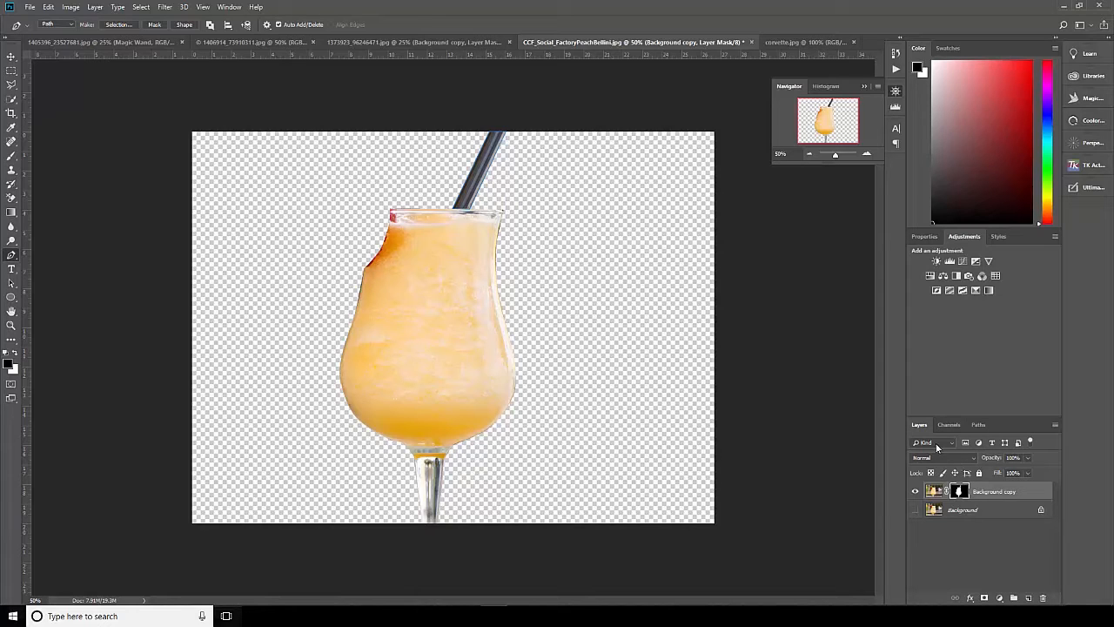
# In corvette.jpg, start a Curvature Pen path along the car body's upper edge, from the photo's left border through the dip.
pyautogui.click(795, 42)
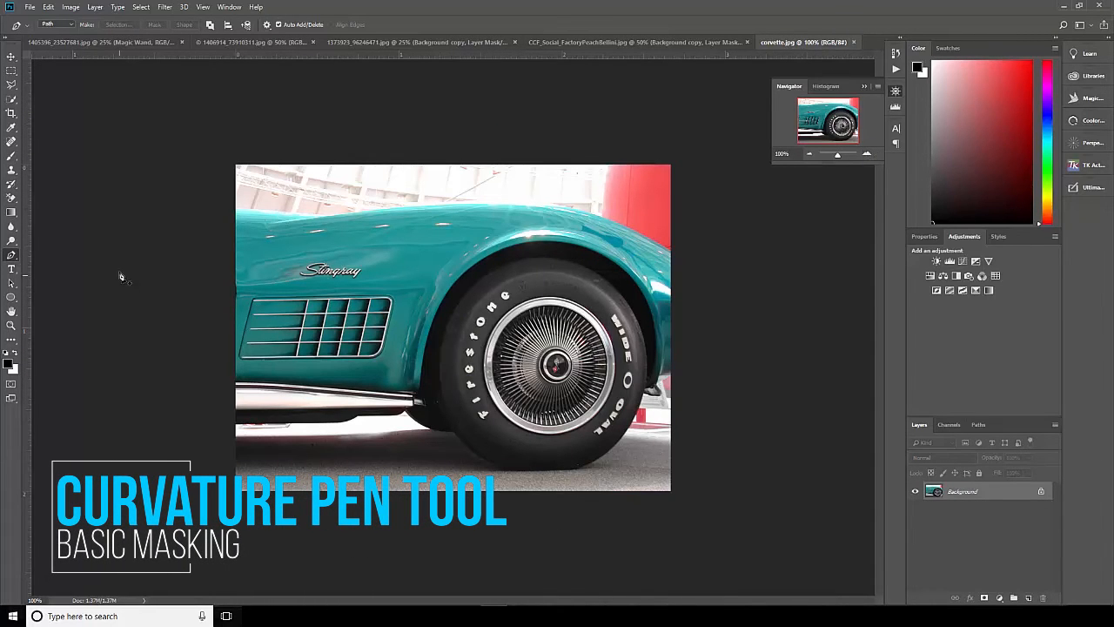
pyautogui.rightClick(11, 255)
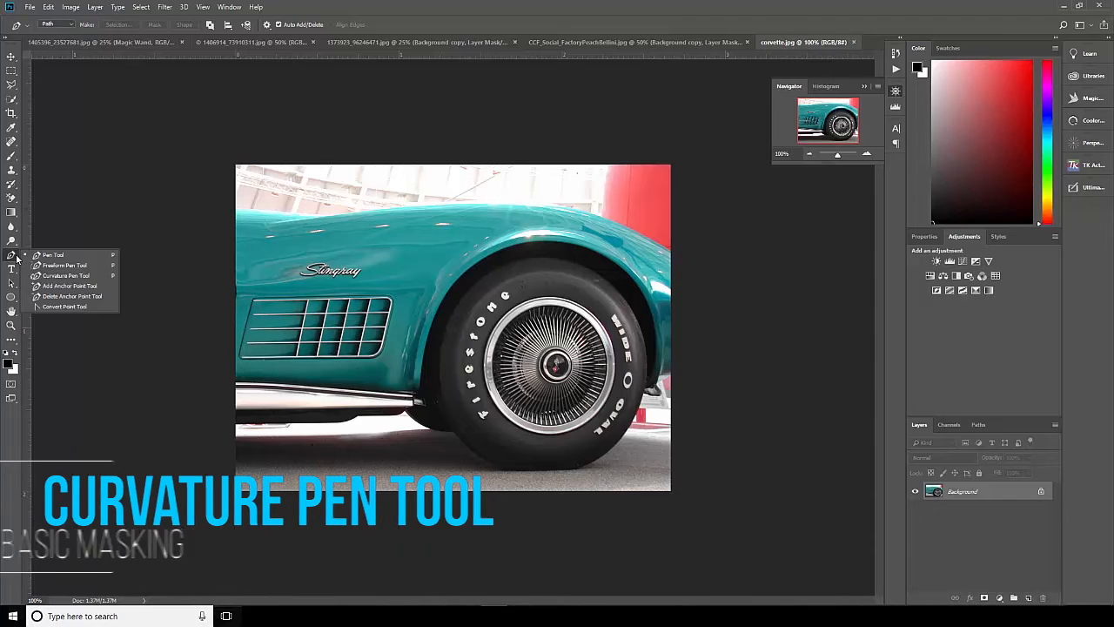
pyautogui.click(65, 276)
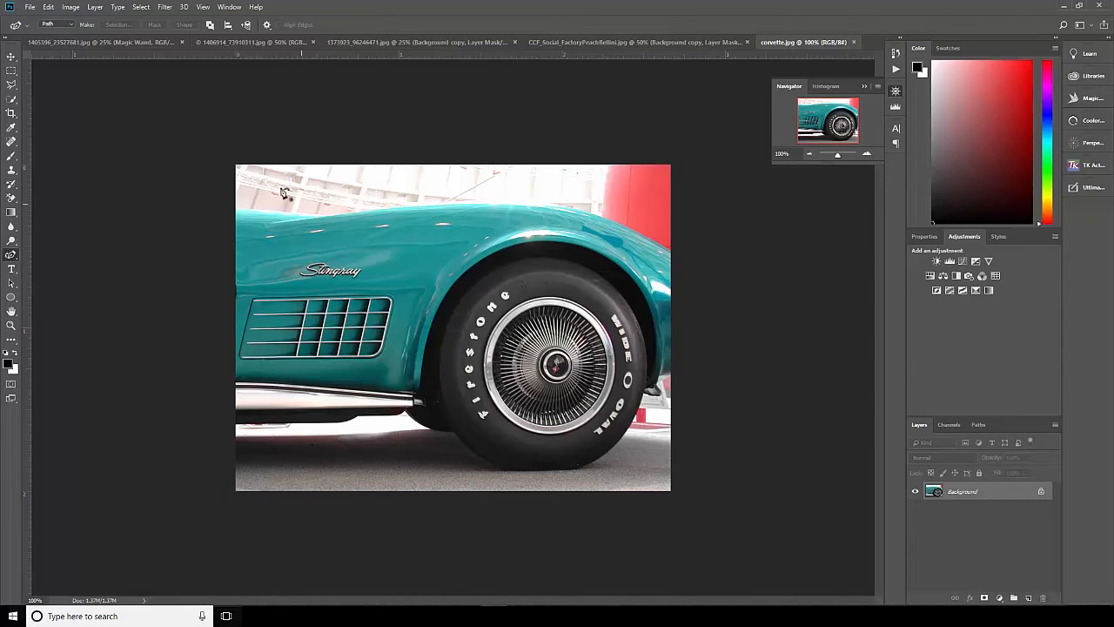
pyautogui.click(866, 153)
pyautogui.moveTo(517, 223); pyautogui.dragTo(600, 368)
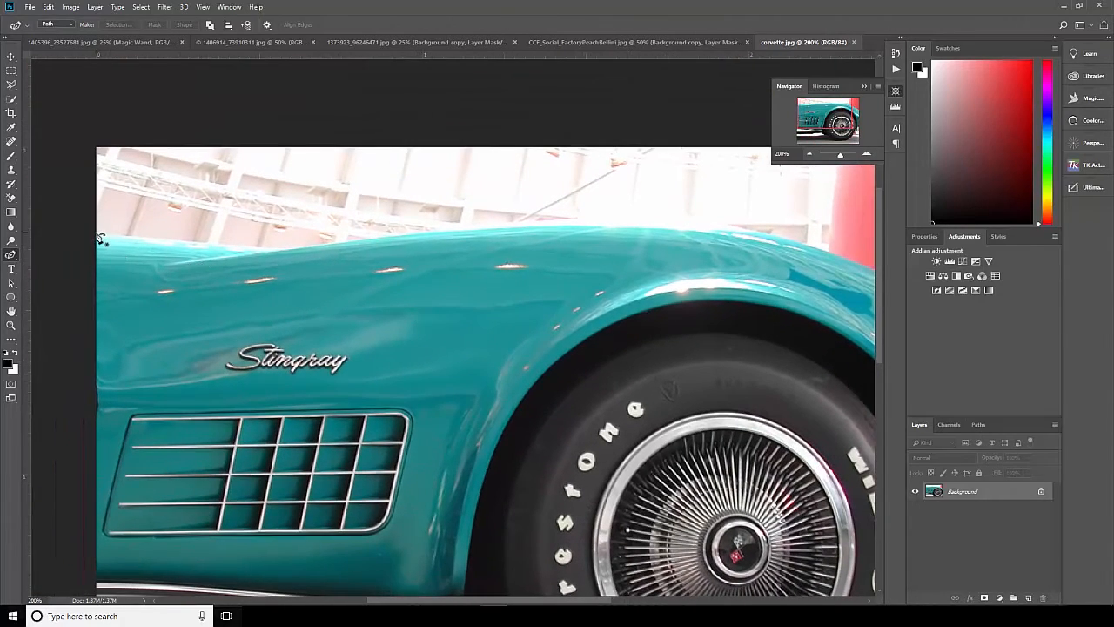
pyautogui.click(97, 234)
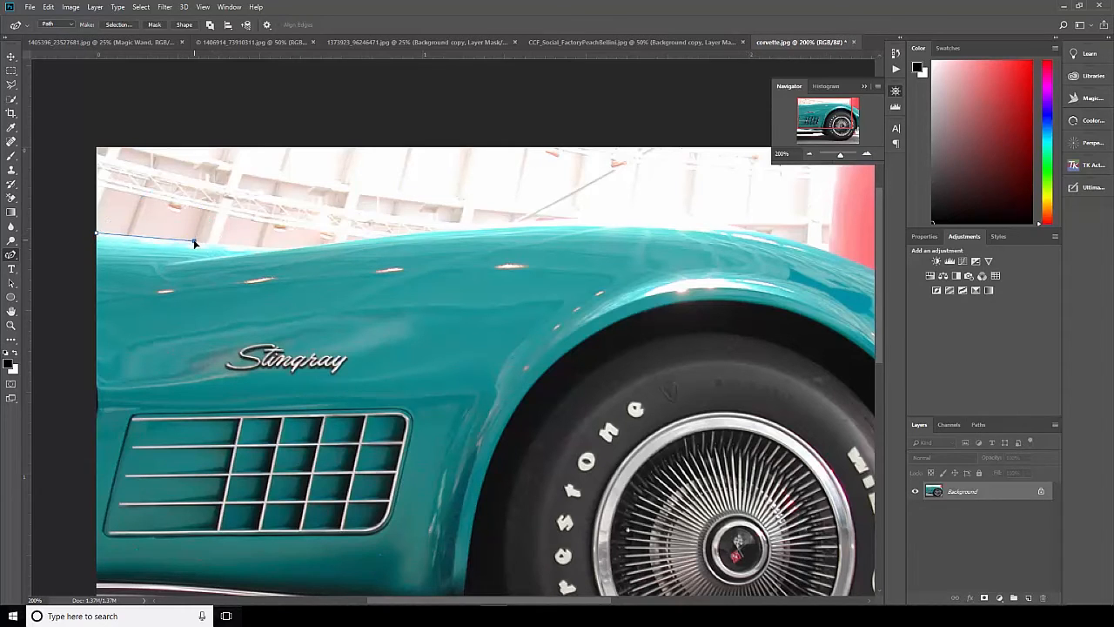
pyautogui.click(194, 242)
pyautogui.click(259, 210)
pyautogui.moveTo(260, 213); pyautogui.dragTo(270, 249)
pyautogui.click(302, 249)
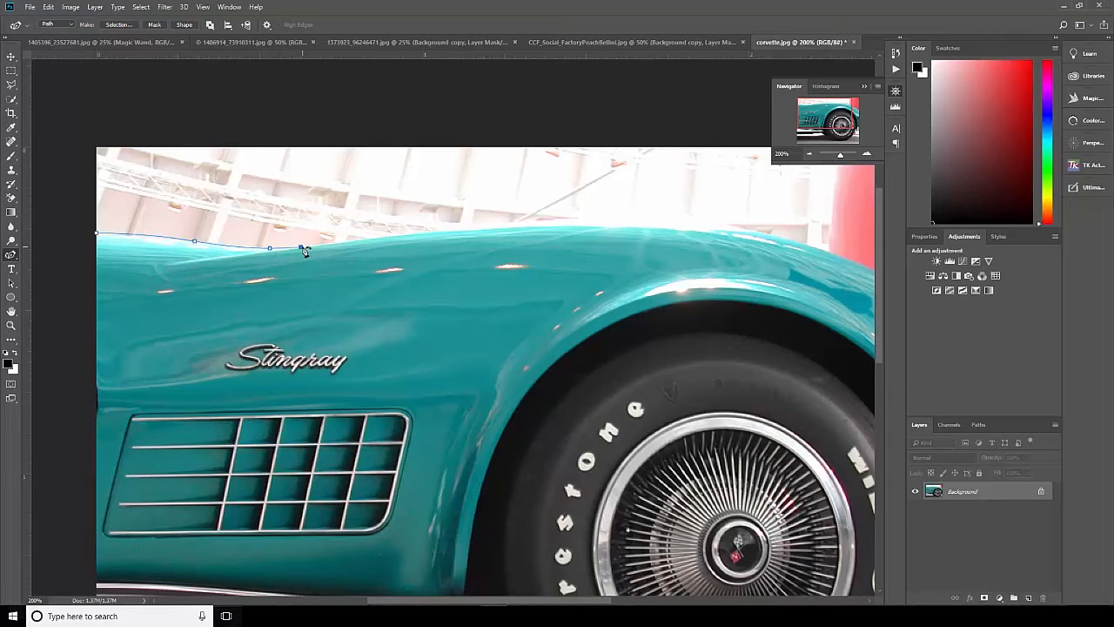
# Continue the curved path over the fender's crest and down to the photo's right border.
pyautogui.click(440, 234)
pyautogui.click(576, 221)
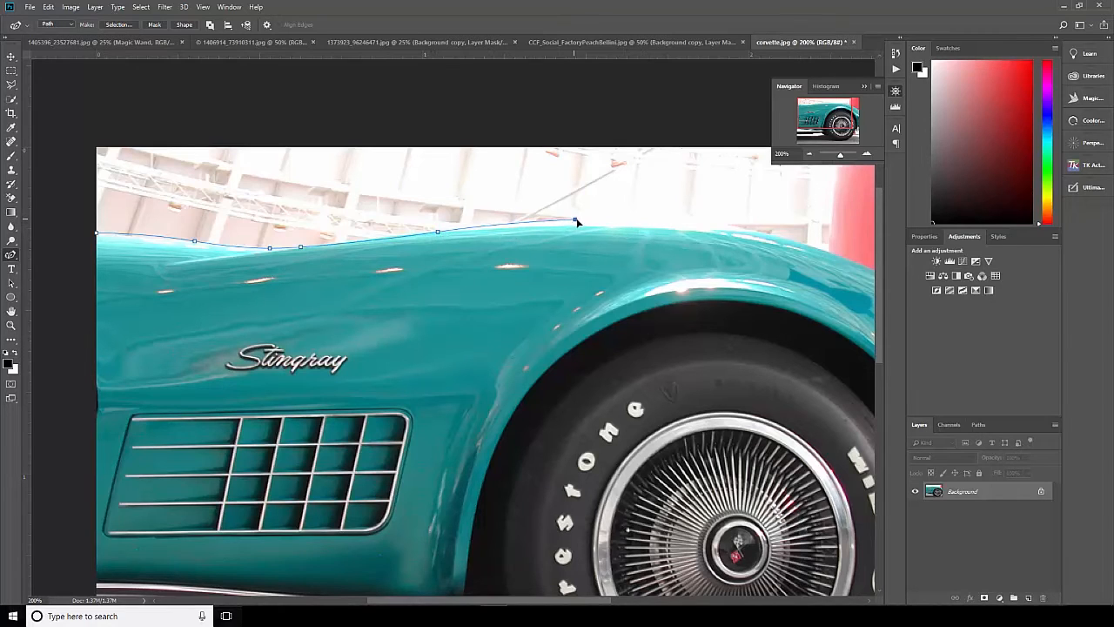
pyautogui.click(675, 225)
pyautogui.moveTo(708, 252); pyautogui.dragTo(511, 222)
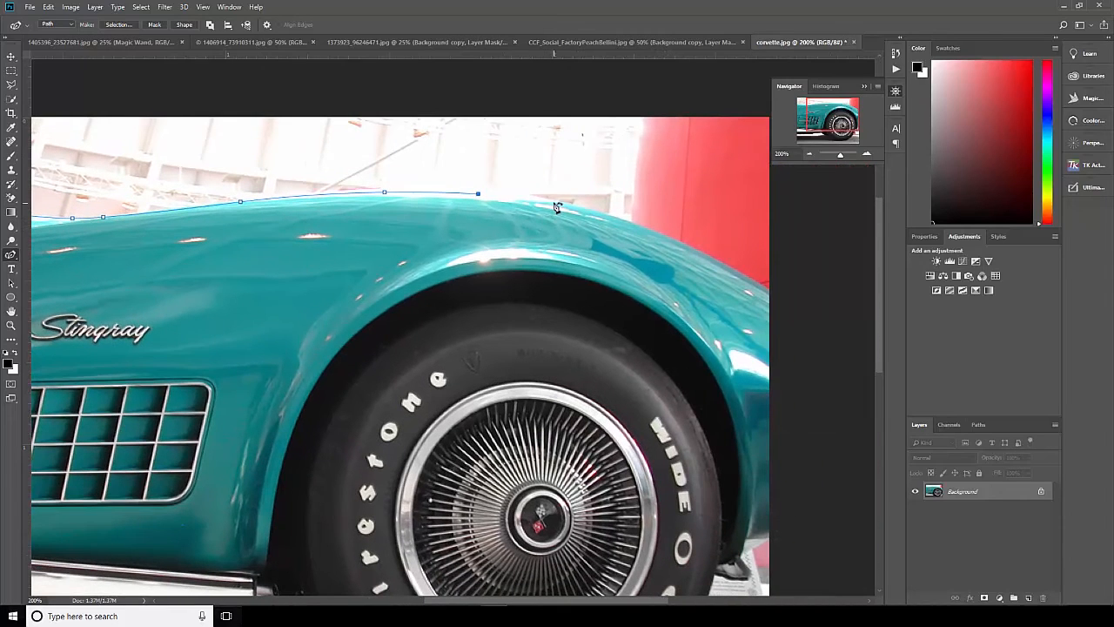
pyautogui.click(558, 202)
pyautogui.click(667, 240)
pyautogui.click(774, 294)
# Run the path down just outside the photo's right border to the fender's lower edge, converting its curved points to corners.
pyautogui.moveTo(785, 350); pyautogui.dragTo(741, 271)
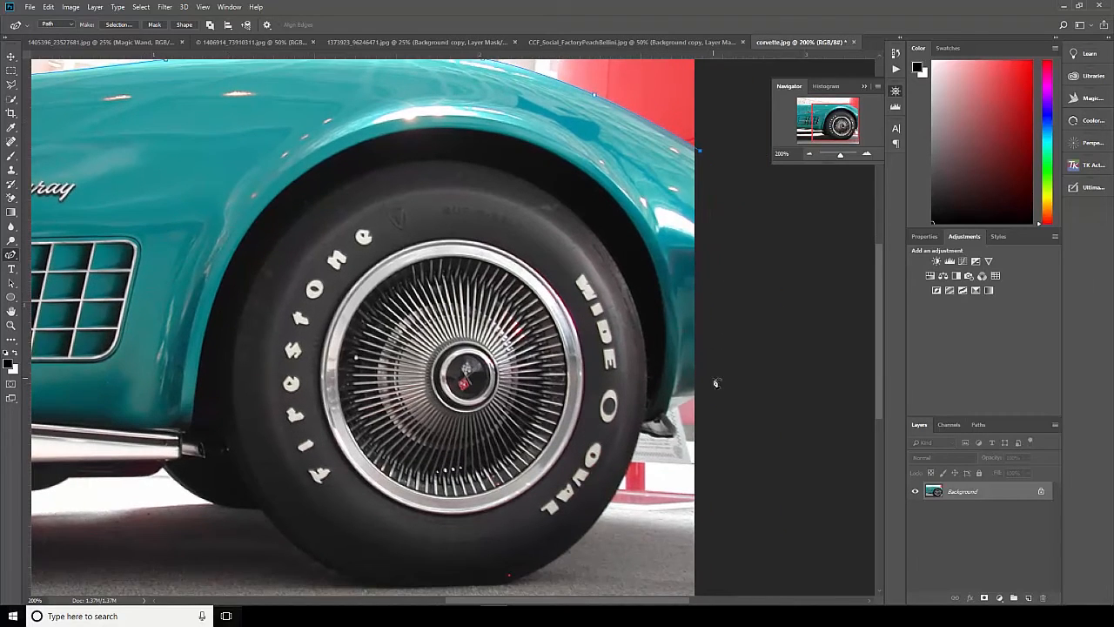
pyautogui.click(712, 377)
pyautogui.scroll(2, 716, 285)
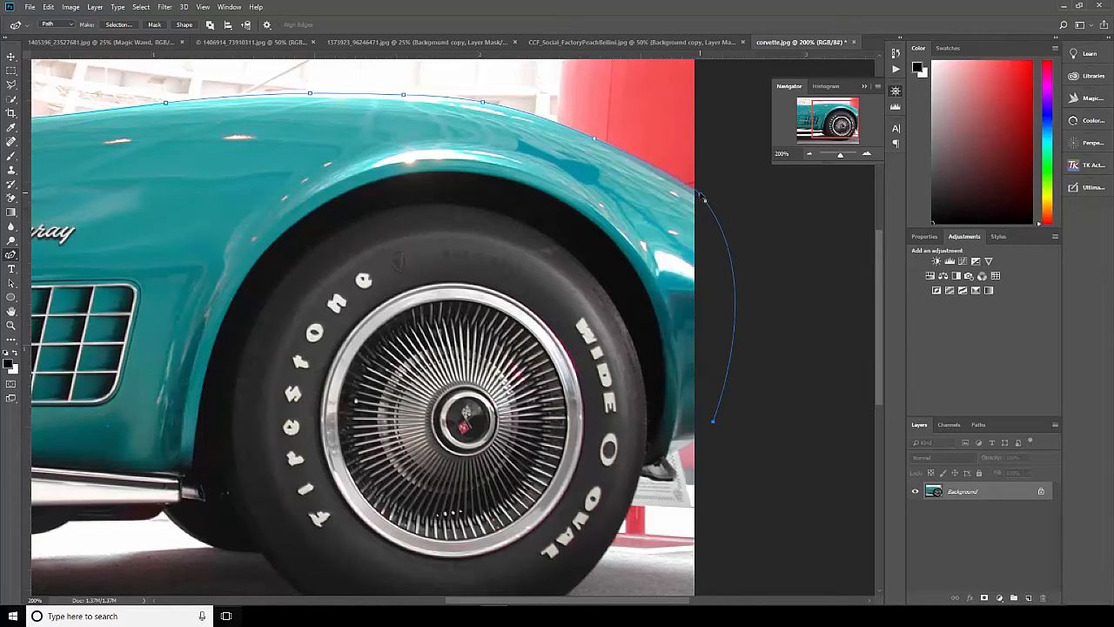
pyautogui.keyDown('alt'); pyautogui.click(702, 199); pyautogui.keyUp('alt')
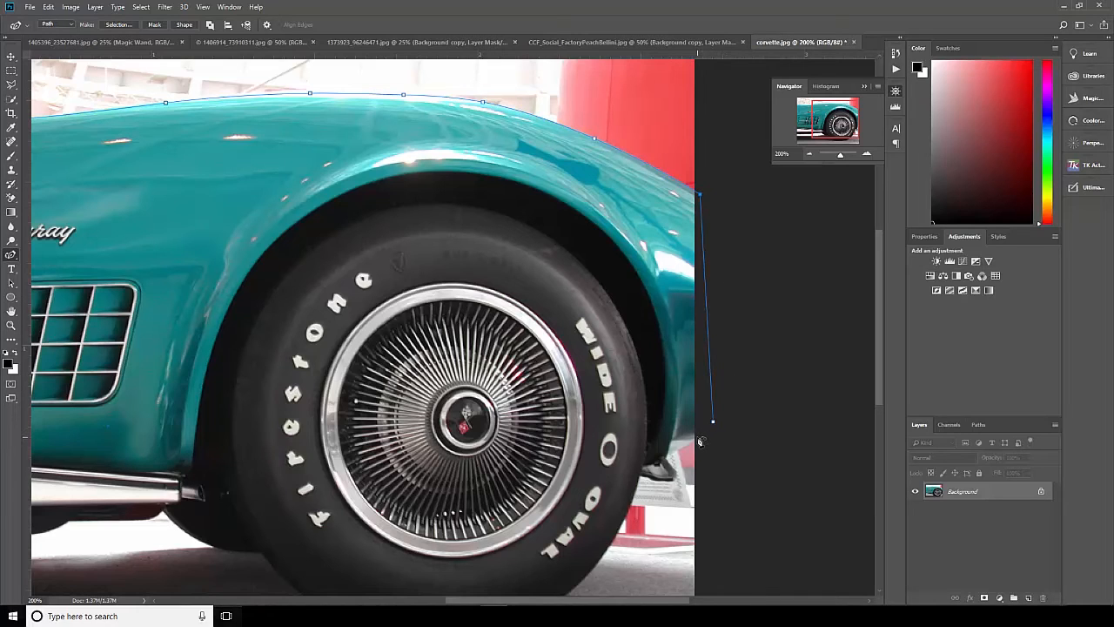
pyautogui.moveTo(713, 422); pyautogui.dragTo(699, 440)
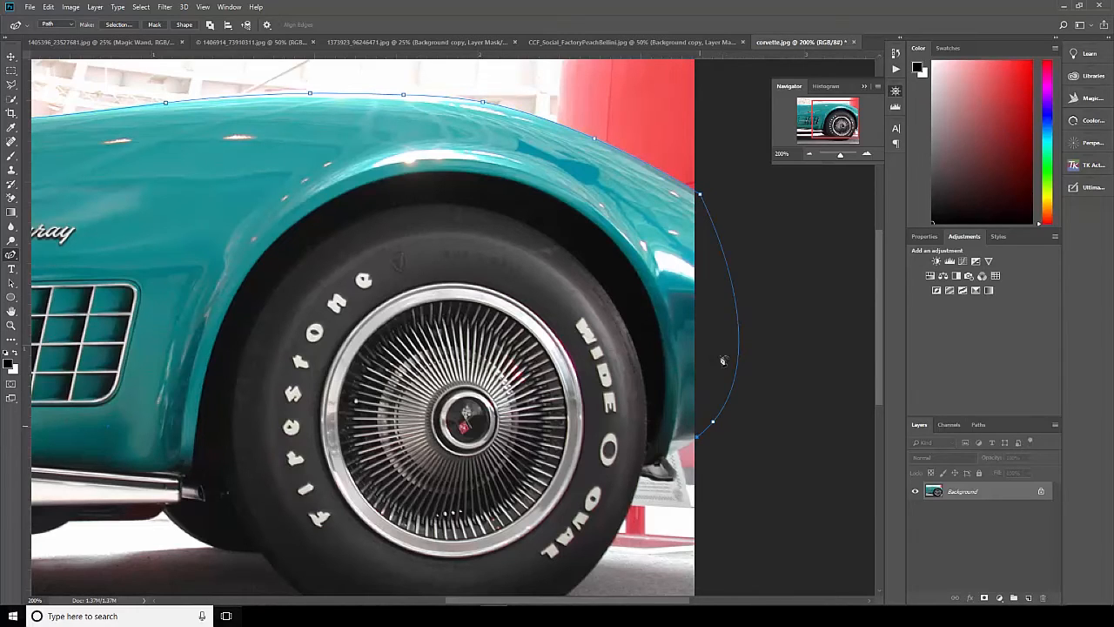
pyautogui.doubleClick(713, 423)
# Trace the path around the small bracket between the fender's lower edge and the tire.
pyautogui.click(667, 460)
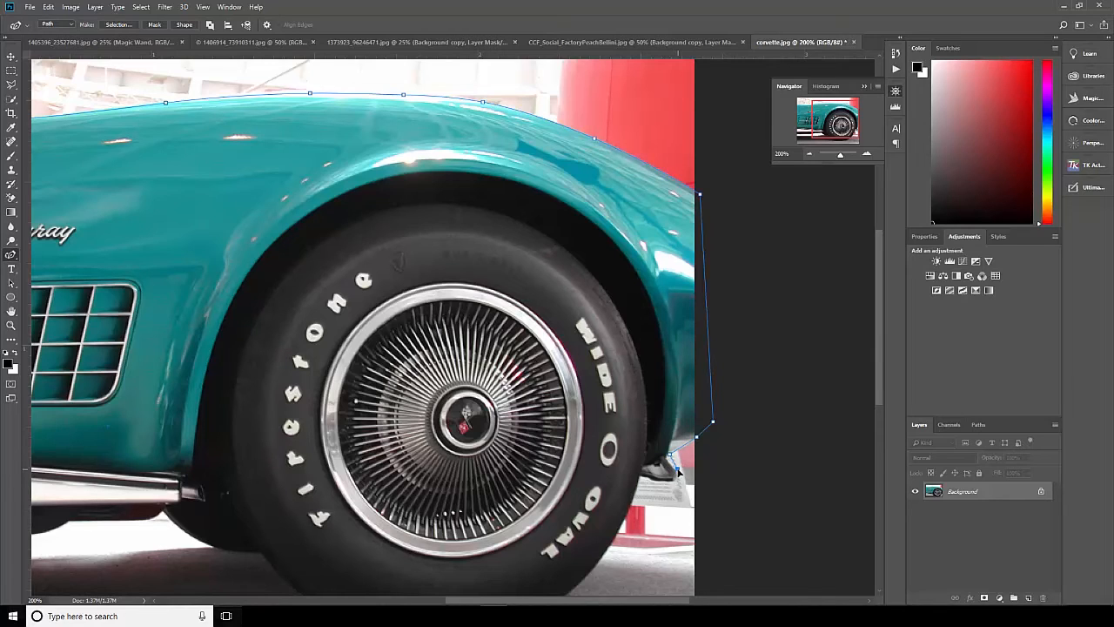
pyautogui.click(670, 479)
pyautogui.click(651, 480)
pyautogui.click(644, 477)
# Trace the path around the bottom of the tire, up to the side sill's end.
pyautogui.moveTo(540, 423); pyautogui.dragTo(491, 314)
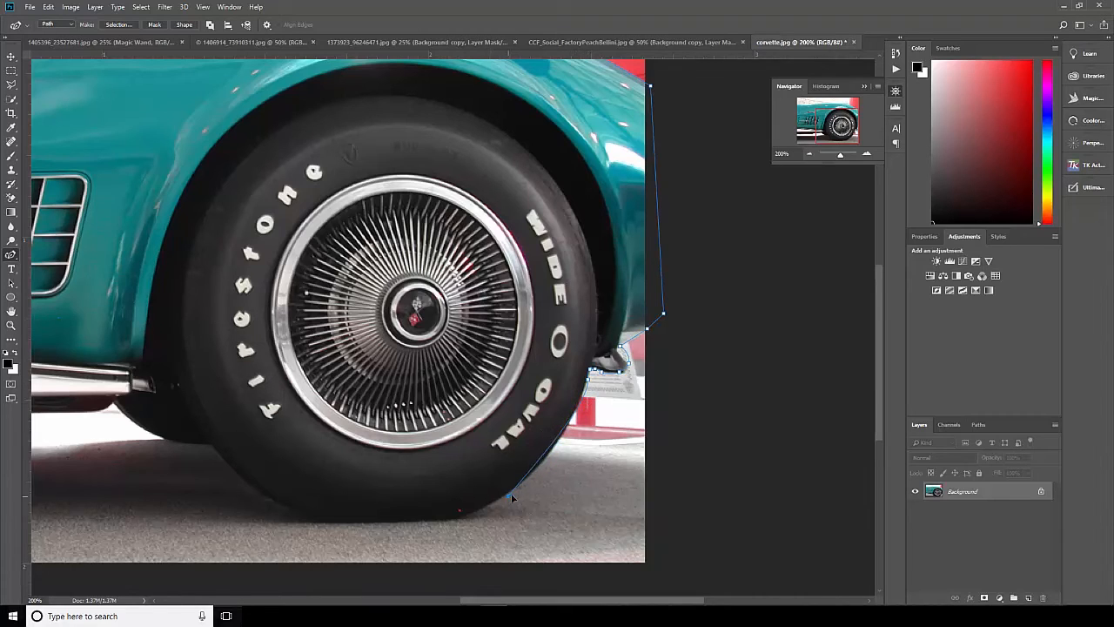
pyautogui.click(540, 463)
pyautogui.click(471, 513)
pyautogui.click(324, 521)
pyautogui.click(239, 477)
pyautogui.click(181, 390)
# Continue the path from the tire along the body's underside below the chrome sill, converting the bend beside the wheel well to a corner.
pyautogui.moveTo(117, 497); pyautogui.dragTo(356, 472)
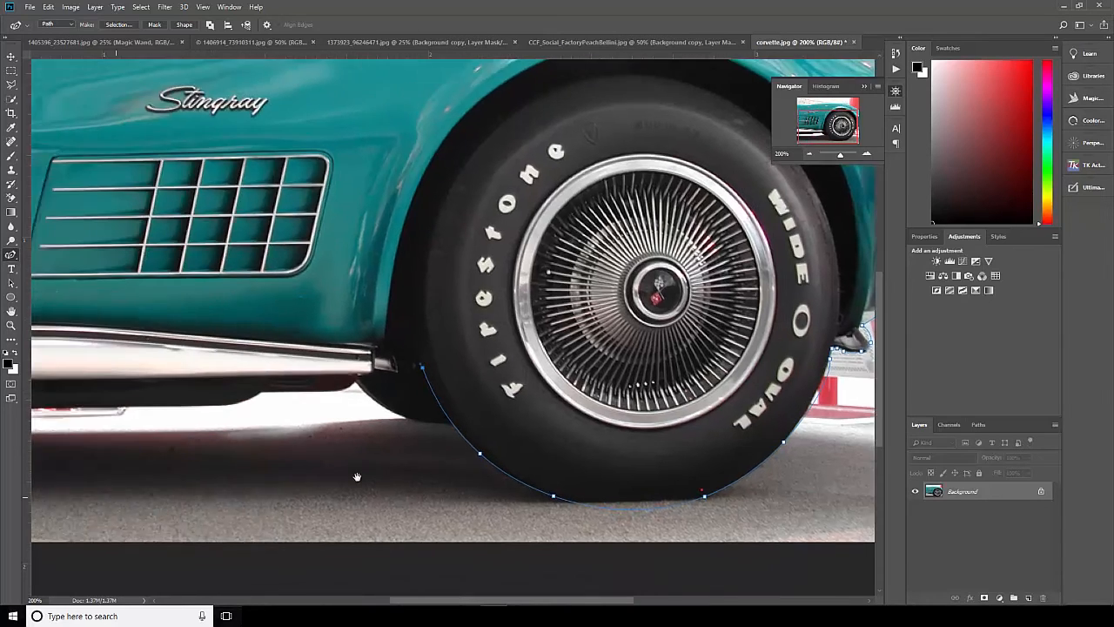
pyautogui.click(414, 376)
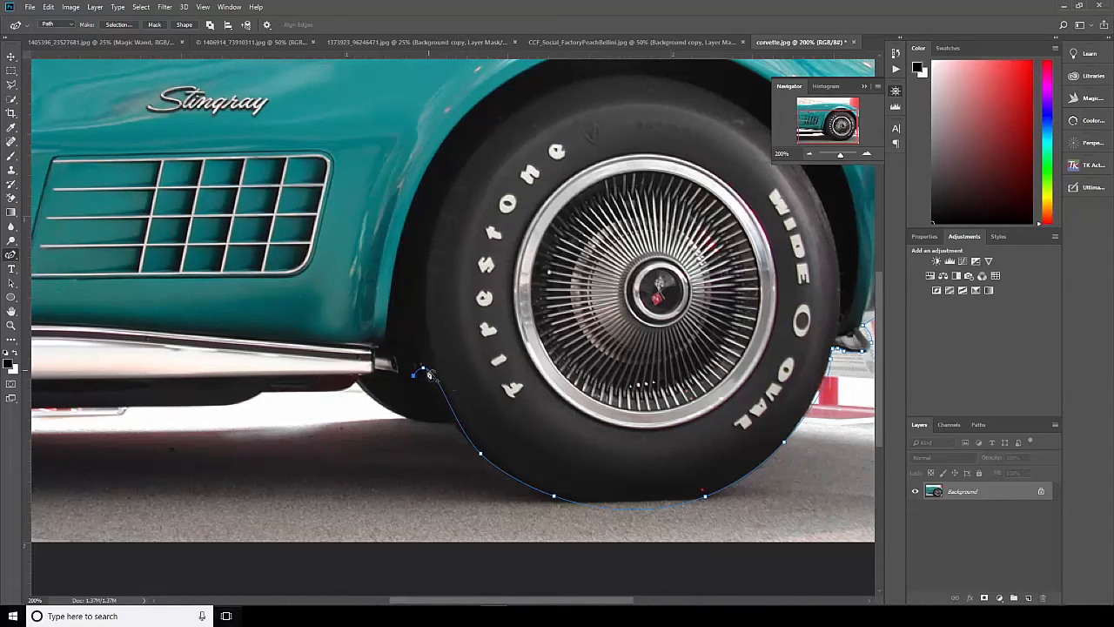
pyautogui.moveTo(366, 497); pyautogui.dragTo(591, 556)
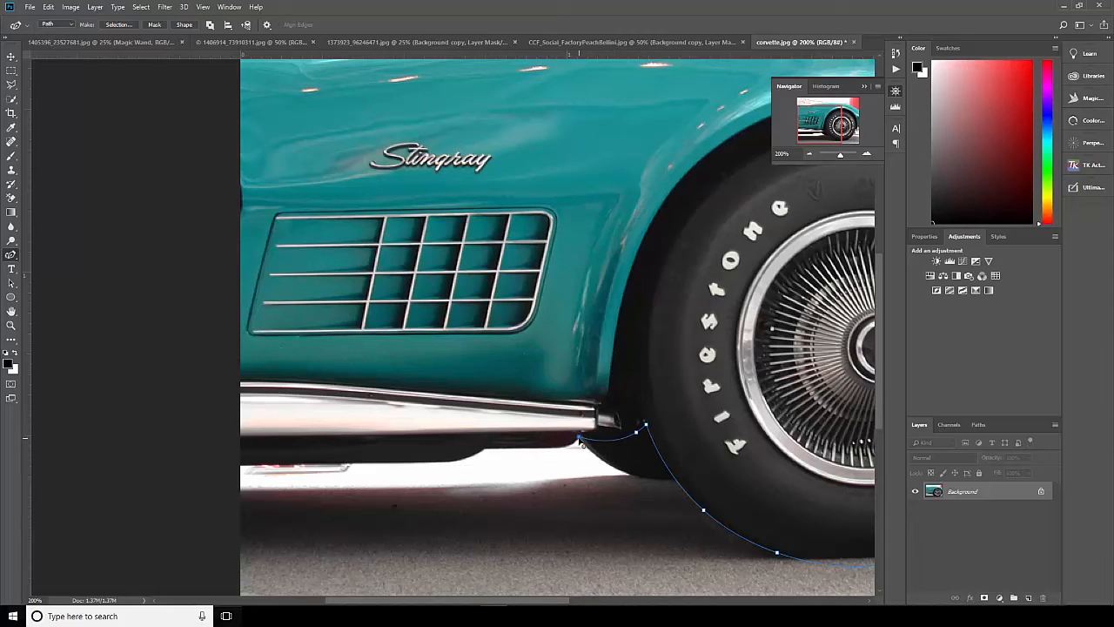
pyautogui.click(580, 438)
pyautogui.click(570, 444)
pyautogui.click(486, 449)
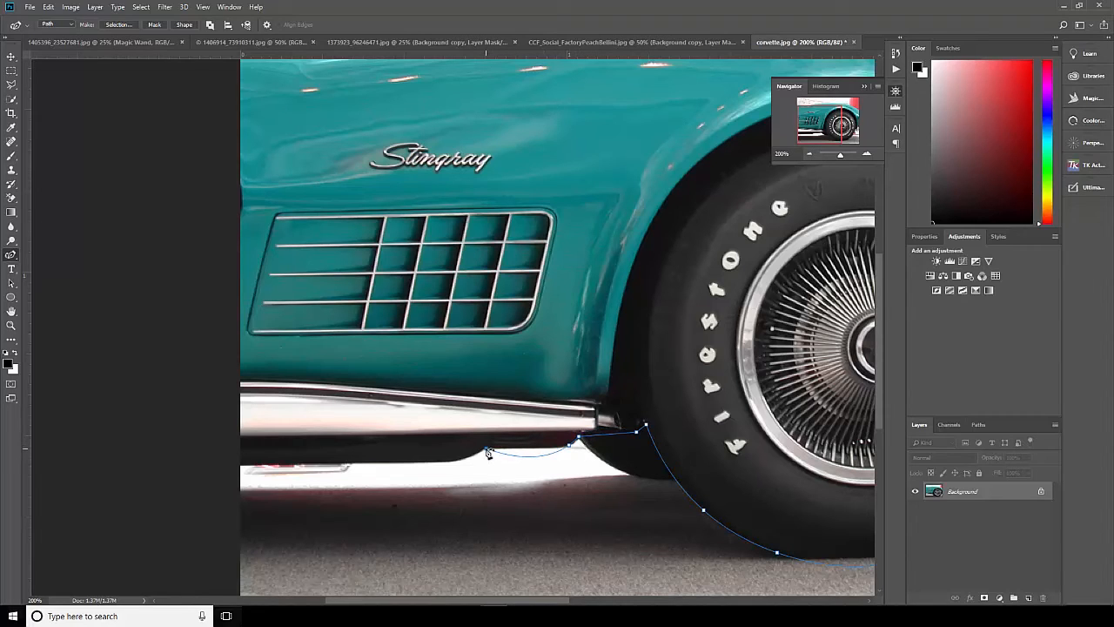
pyautogui.doubleClick(570, 447)
# Extend the path along the underside past the photo's left border and straighten this stretch with a corner point.
pyautogui.click(449, 462)
pyautogui.click(231, 466)
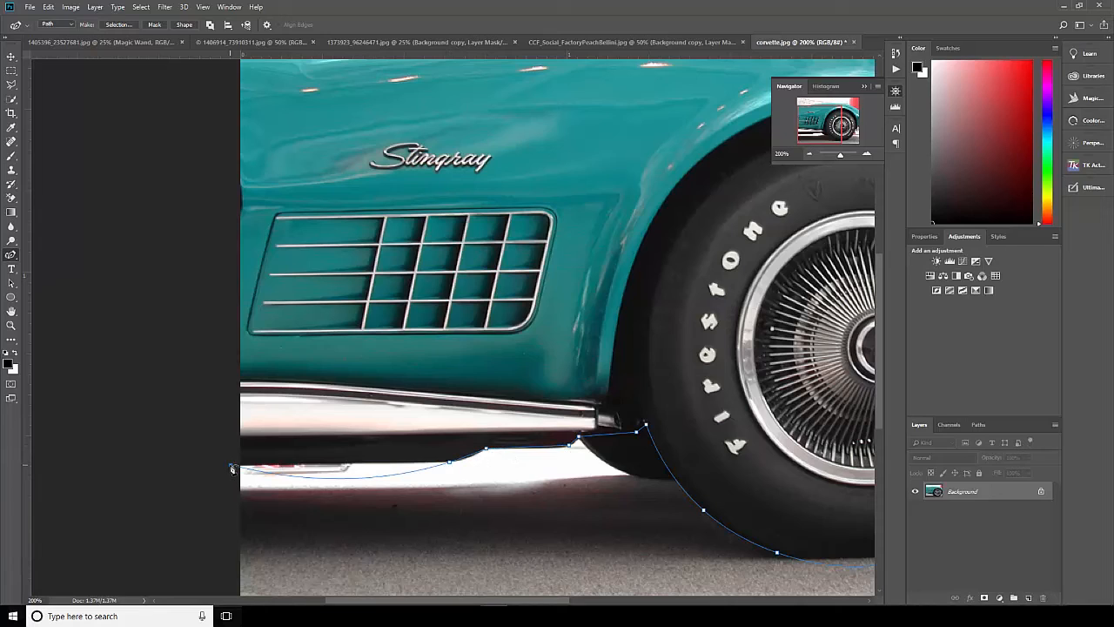
pyautogui.doubleClick(449, 462)
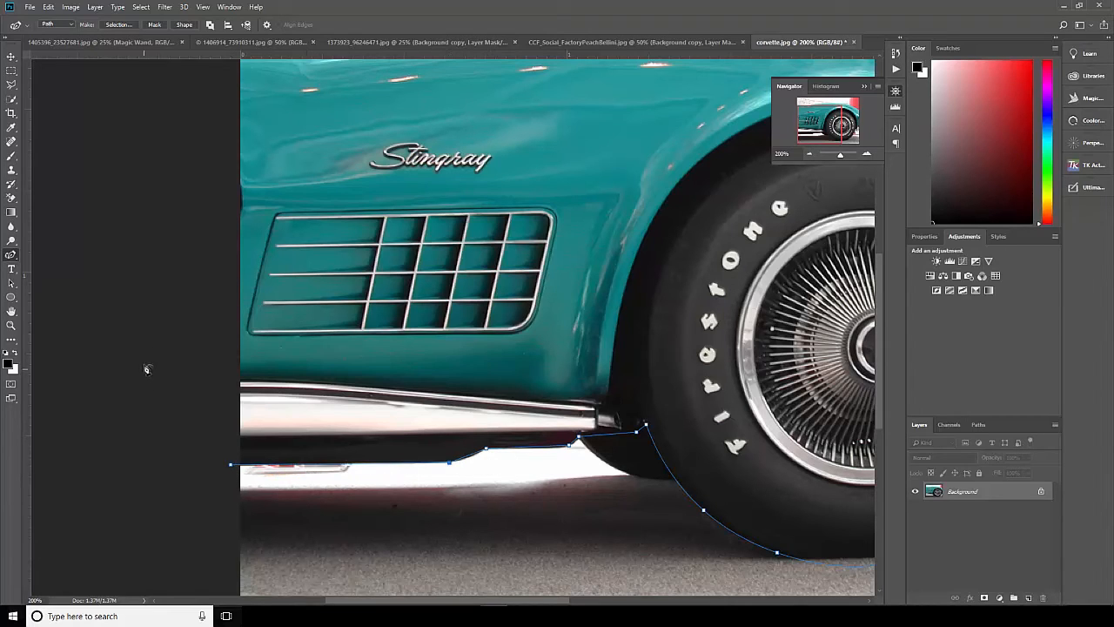
# Bring the path up outside the photo's left border and close it at its starting point.
pyautogui.scroll(5, 152, 357)
pyautogui.hscroll(-2, 152, 356)
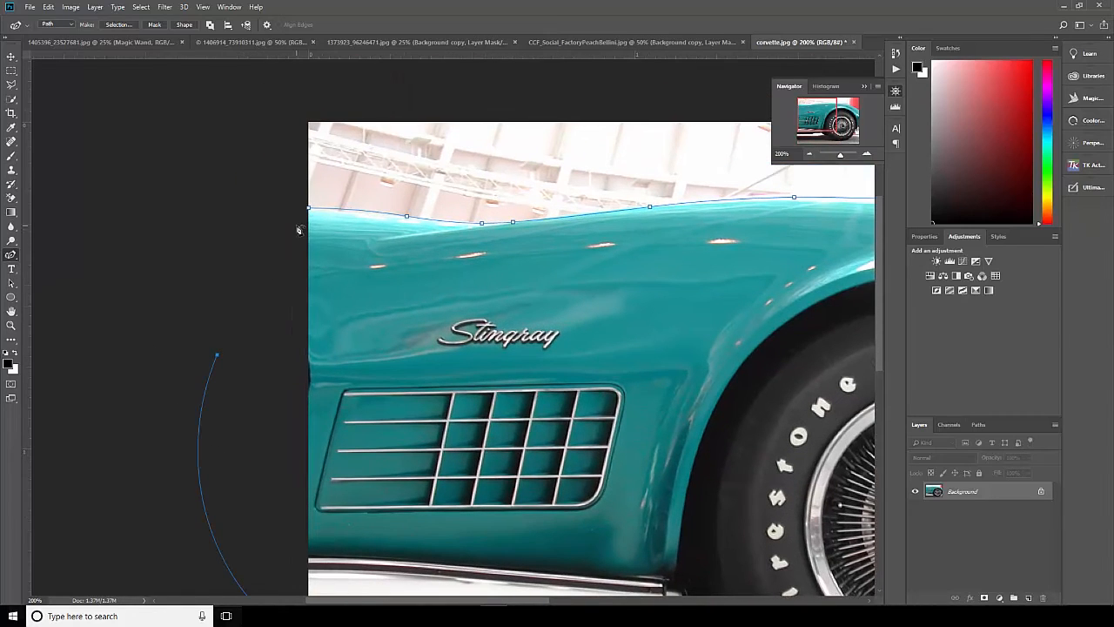
pyautogui.scroll(-2, 266, 522)
pyautogui.scroll(-2, 265, 523)
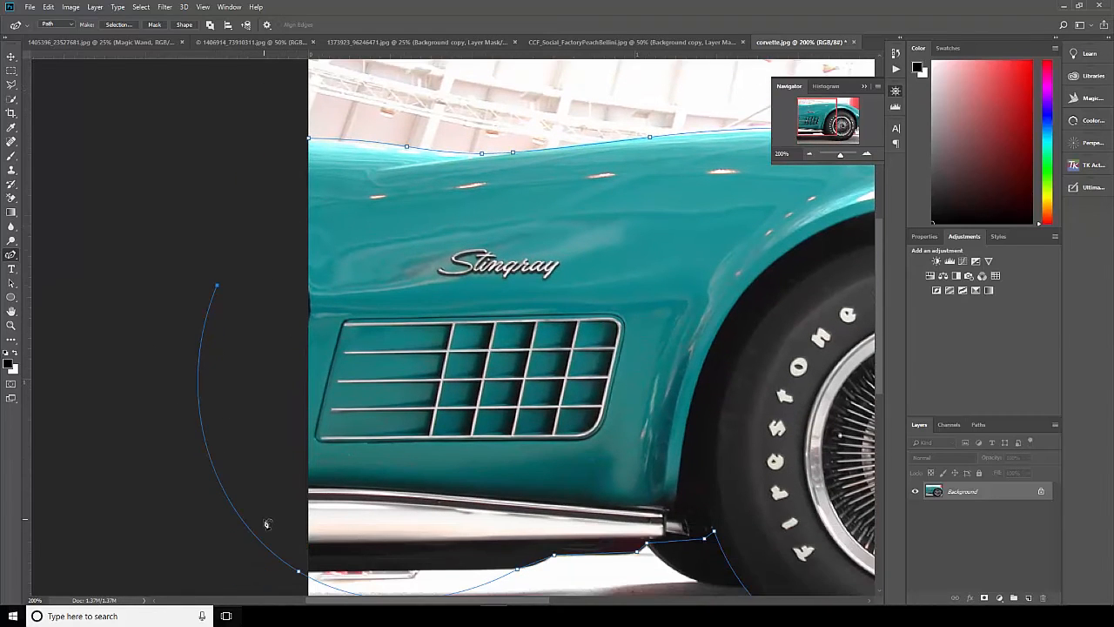
pyautogui.click(310, 140)
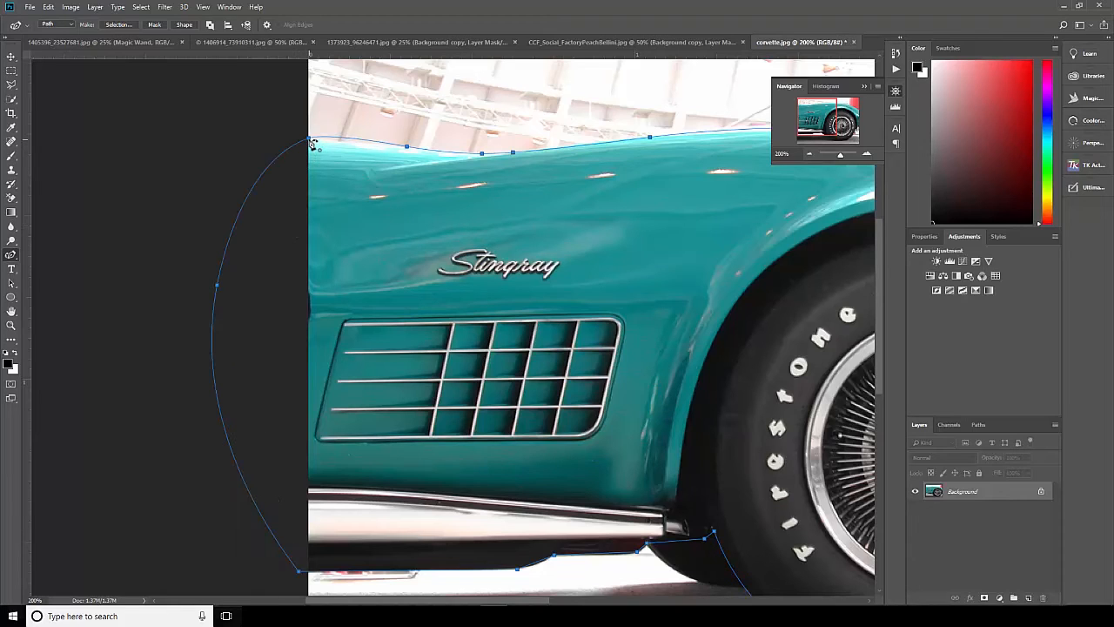
# Convert the path's anchor point outside the photo's left border to a corner point.
pyautogui.keyDown('alt'); pyautogui.click(216, 287); pyautogui.keyUp('alt')
pyautogui.click(808, 155)
pyautogui.click(809, 155)
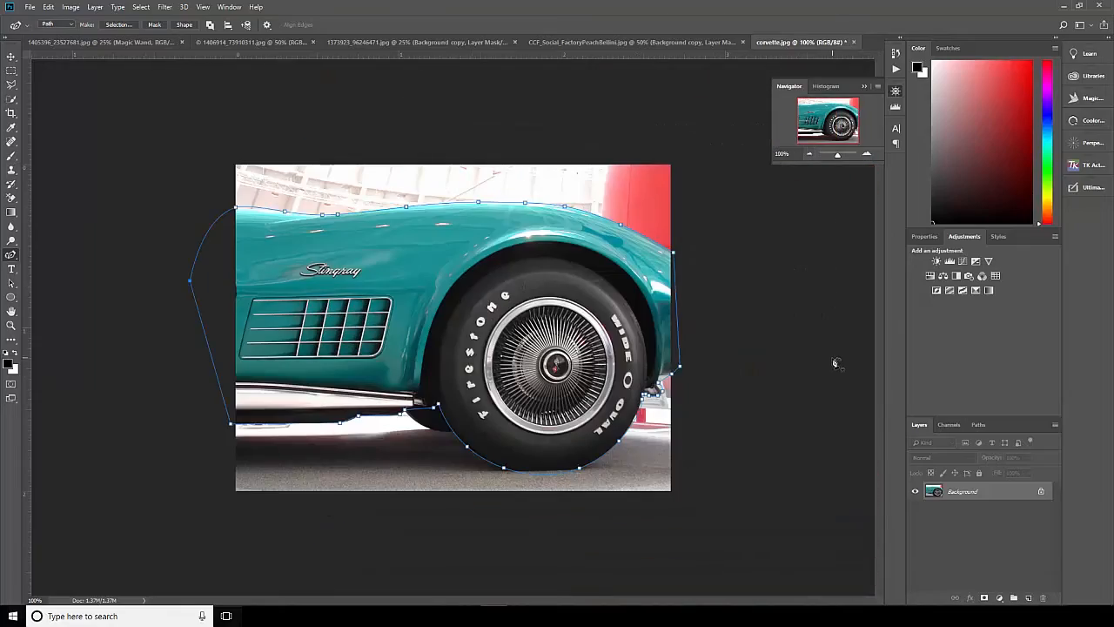
# Refine the path along the tire's lower right edge with extra anchor points up to the small bracket beside it.
pyautogui.click(866, 154)
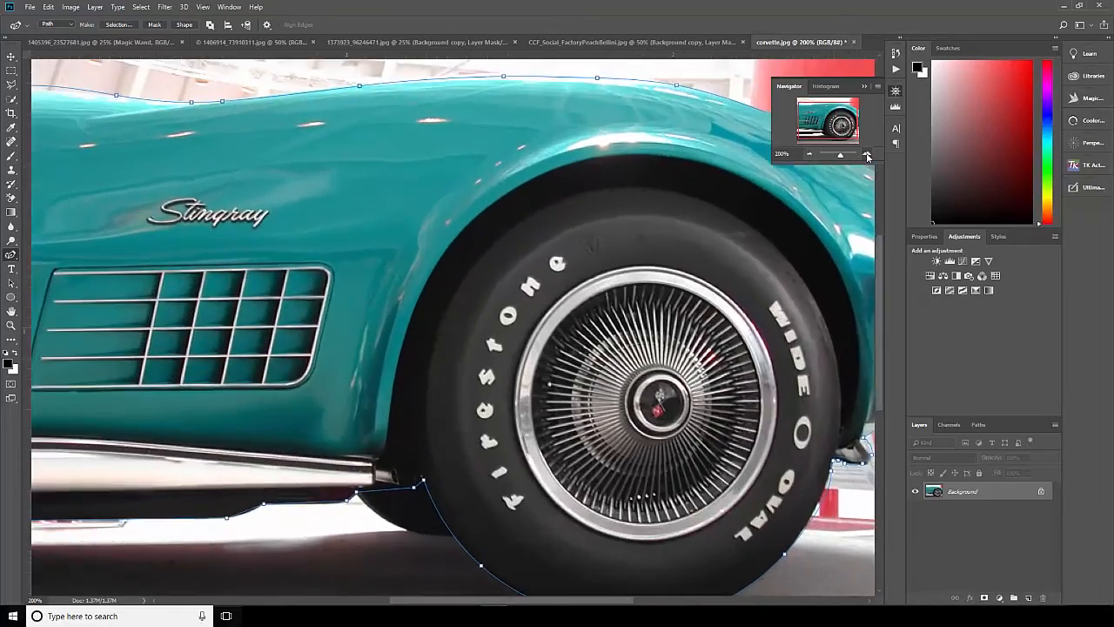
pyautogui.click(866, 154)
pyautogui.moveTo(600, 422); pyautogui.dragTo(598, 207)
pyautogui.moveTo(658, 271); pyautogui.dragTo(354, 249)
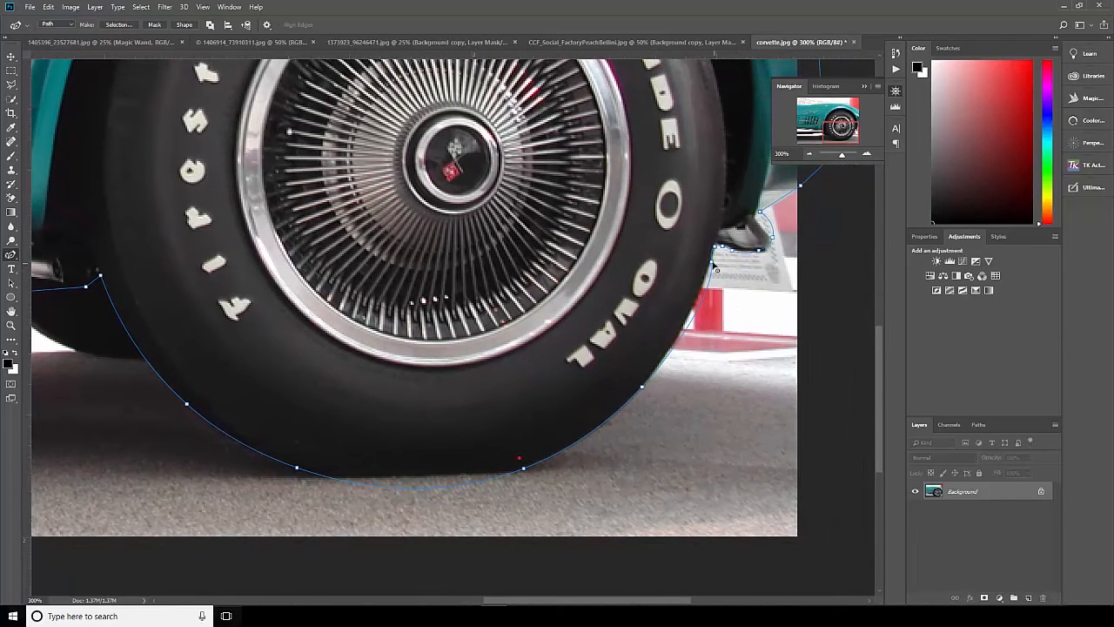
pyautogui.click(691, 324)
pyautogui.click(714, 261)
pyautogui.scroll(2, 619, 486)
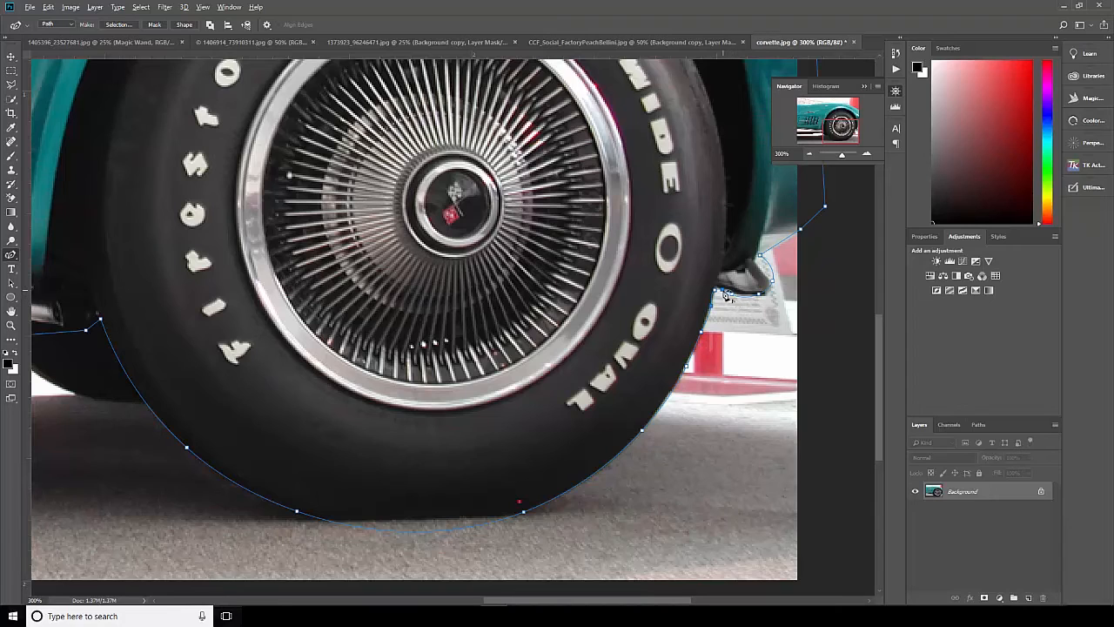
pyautogui.scroll(5, 736, 390)
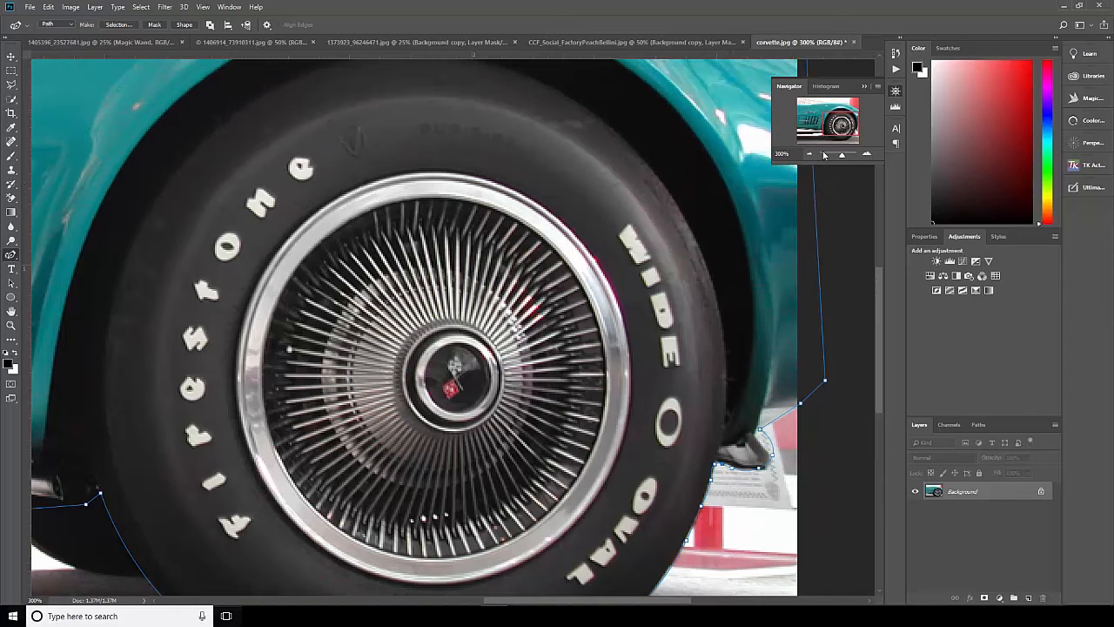
# Save the work path under the name Car Side.
pyautogui.click(810, 154)
pyautogui.click(809, 154)
pyautogui.click(810, 154)
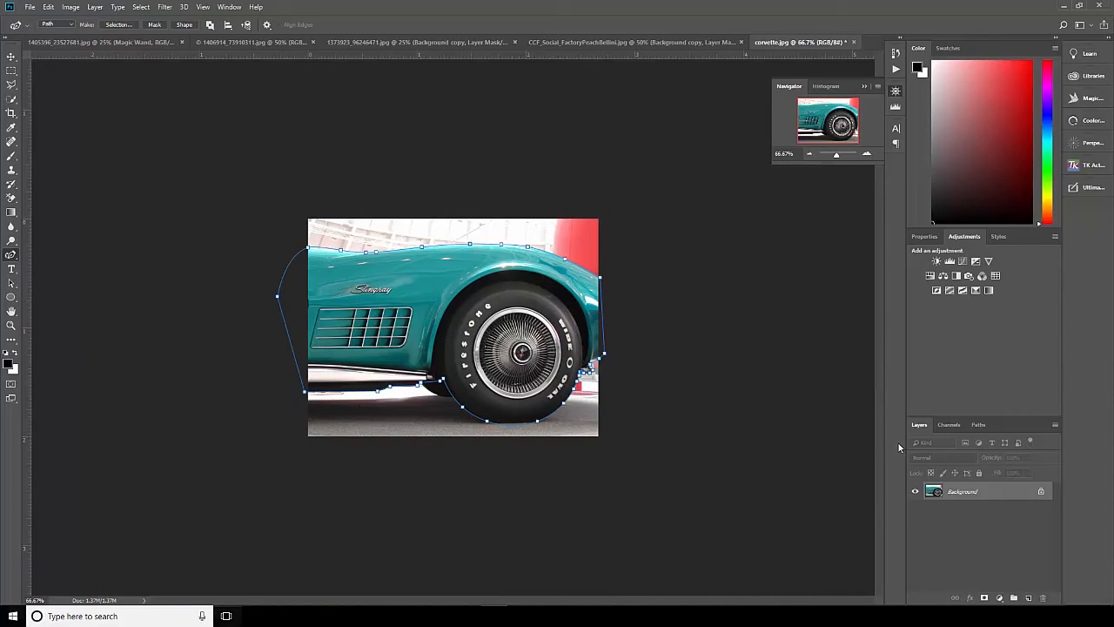
pyautogui.click(976, 424)
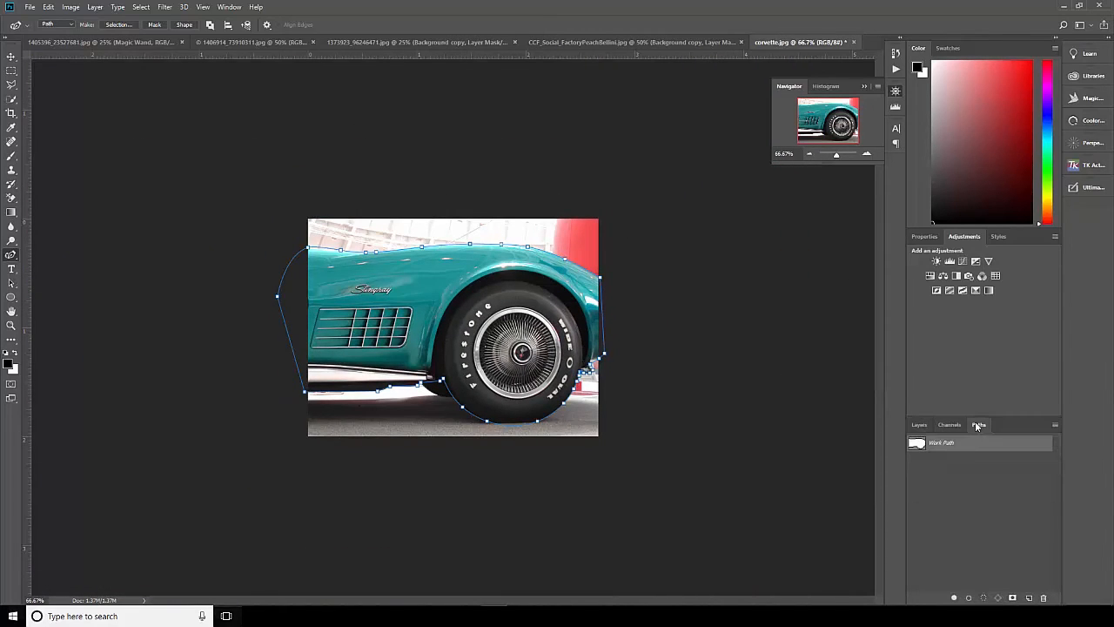
pyautogui.doubleClick(935, 443)
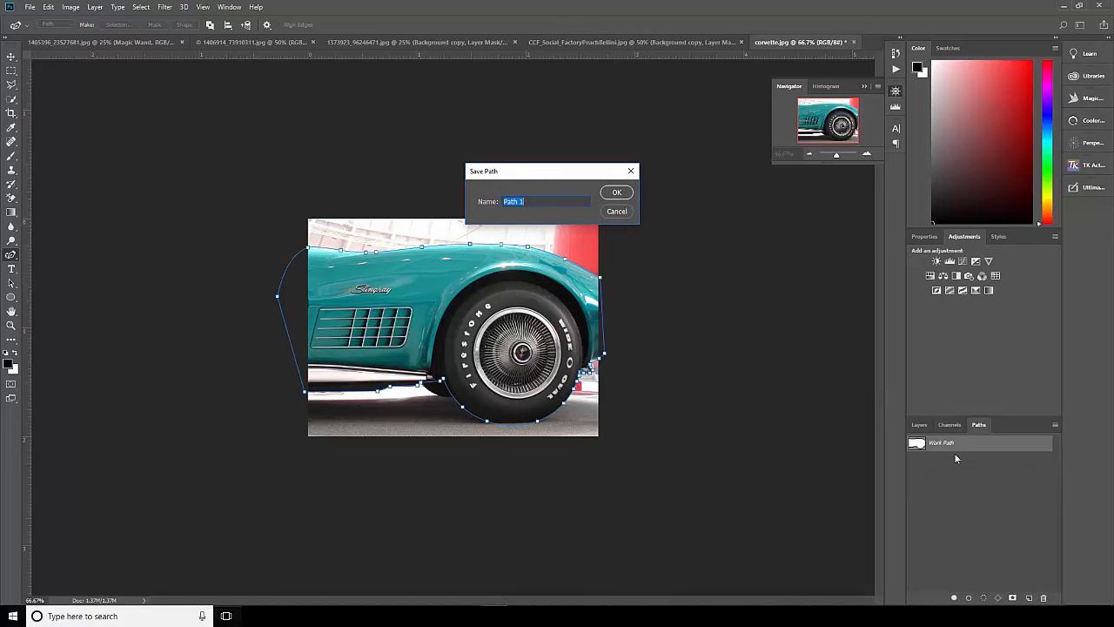
pyautogui.write('Car Side')
pyautogui.click(632, 196)
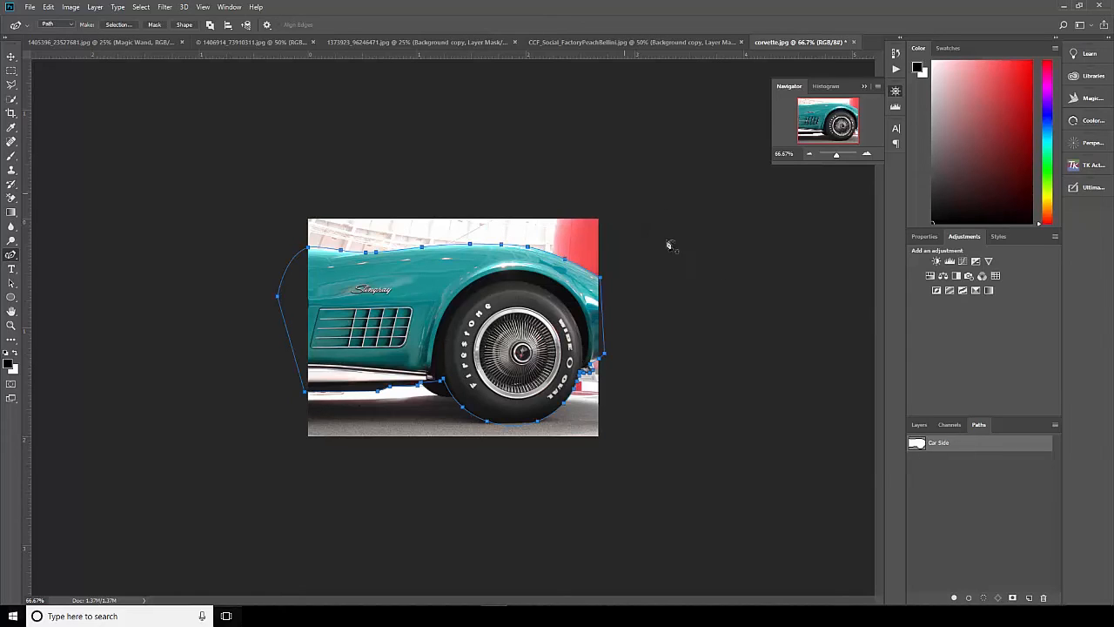
# Create a new path and trace the lower edge of the dark wheel section from the side sill to the tire.
pyautogui.click(866, 153)
pyautogui.click(866, 153)
pyautogui.scroll(-5, 766, 270)
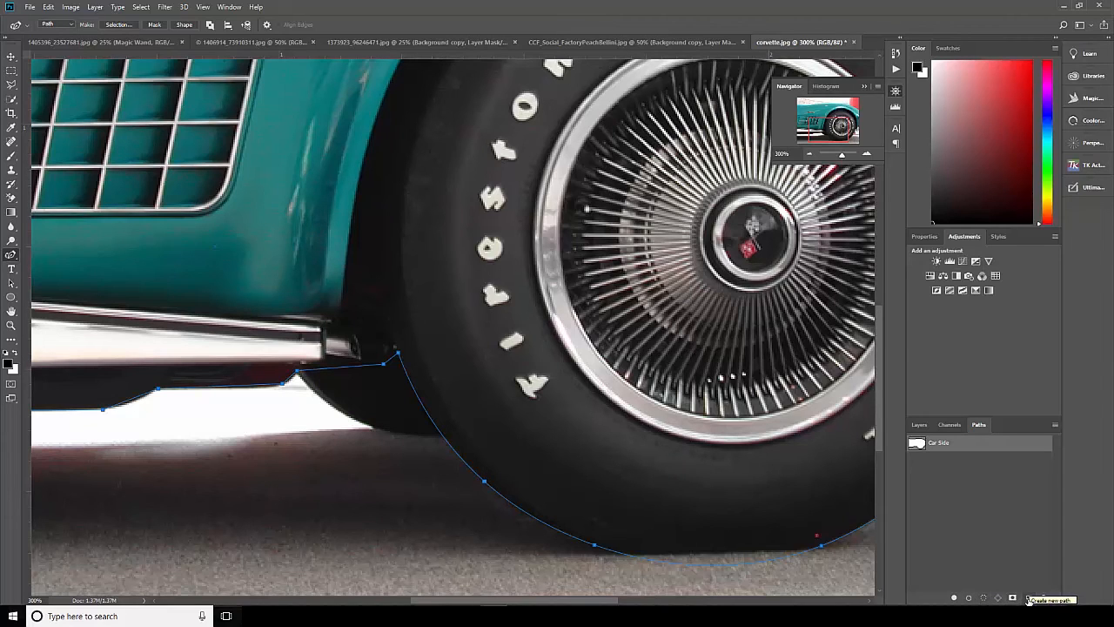
pyautogui.click(1028, 598)
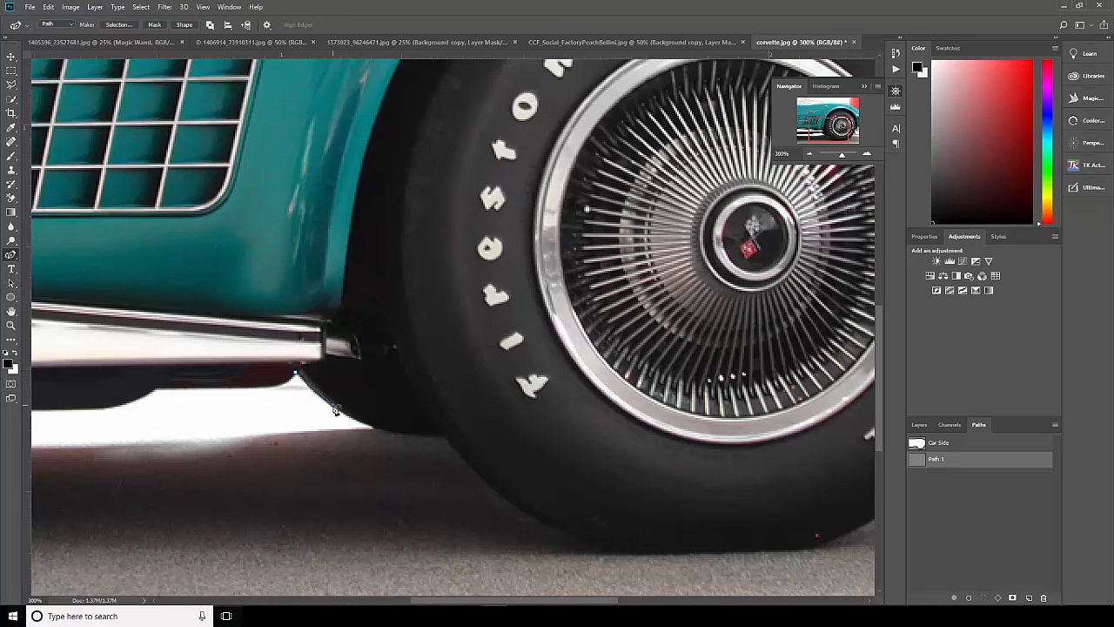
pyautogui.click(334, 406)
pyautogui.click(452, 433)
# Loop the new path up through the tire and back down over the fender, closing it at its starting point below the sill.
pyautogui.click(517, 392)
pyautogui.click(532, 209)
pyautogui.moveTo(321, 160); pyautogui.dragTo(274, 251)
pyautogui.click(275, 245)
pyautogui.click(270, 300)
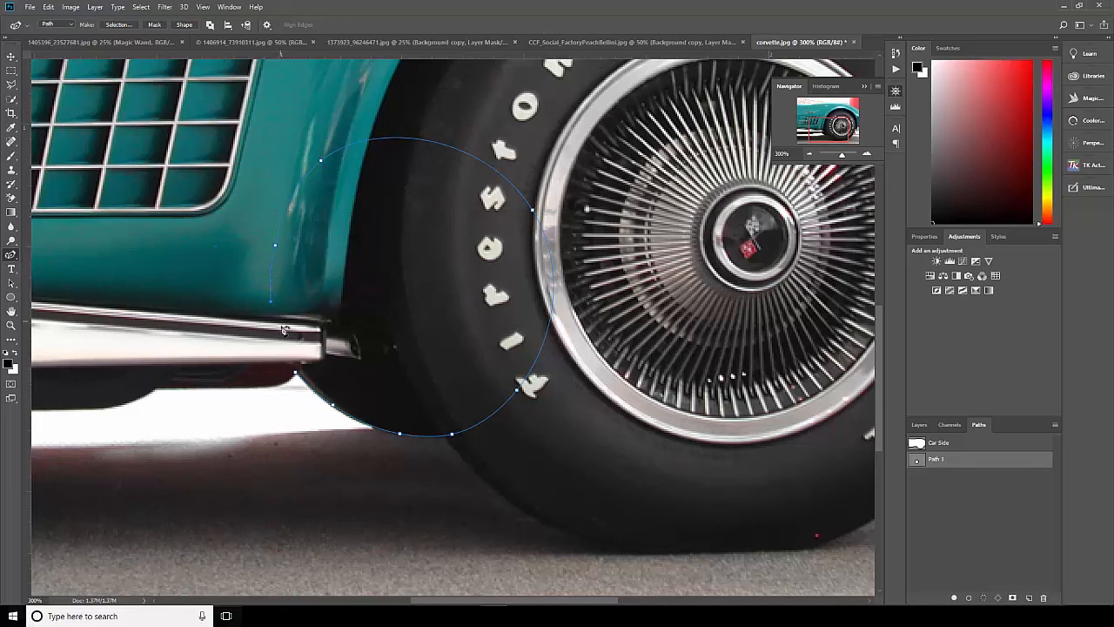
pyautogui.click(296, 374)
# Rename the new path as Wheel and deselect it.
pyautogui.doubleClick(937, 460)
pyautogui.write('Wheel')
pyautogui.click(977, 475)
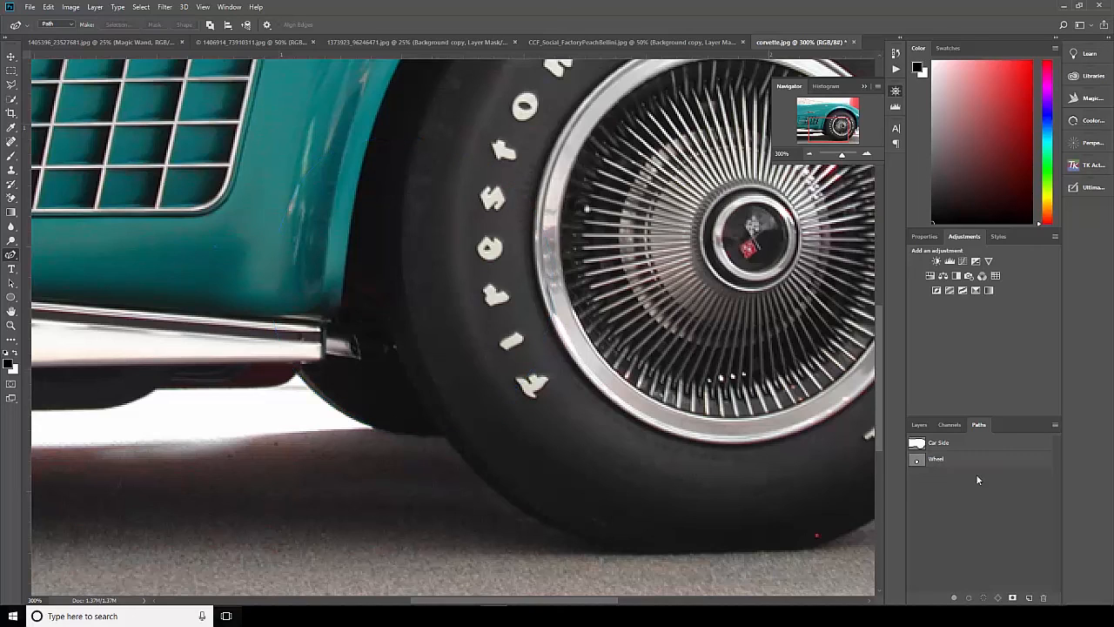
# Load the Car Side path as a selection and add the Wheel path's area to it.
pyautogui.keyDown('ctrl'); pyautogui.click(918, 445); pyautogui.keyUp('ctrl')
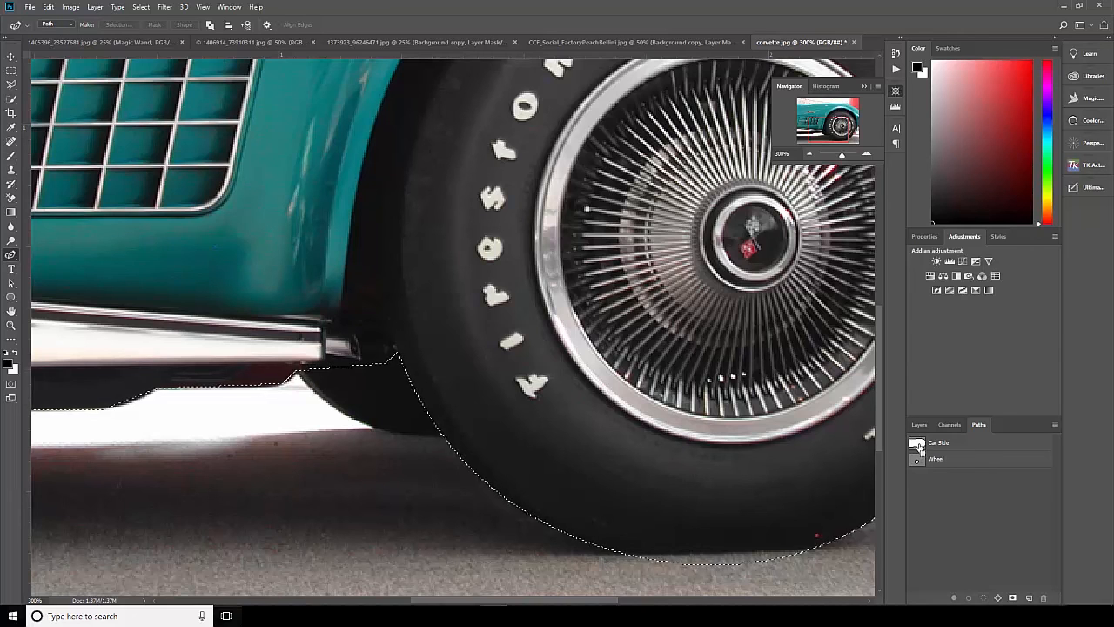
pyautogui.keyDown('ctrl'); pyautogui.keyDown('shift'); pyautogui.click(918, 460); pyautogui.keyUp('shift'); pyautogui.keyUp('ctrl')
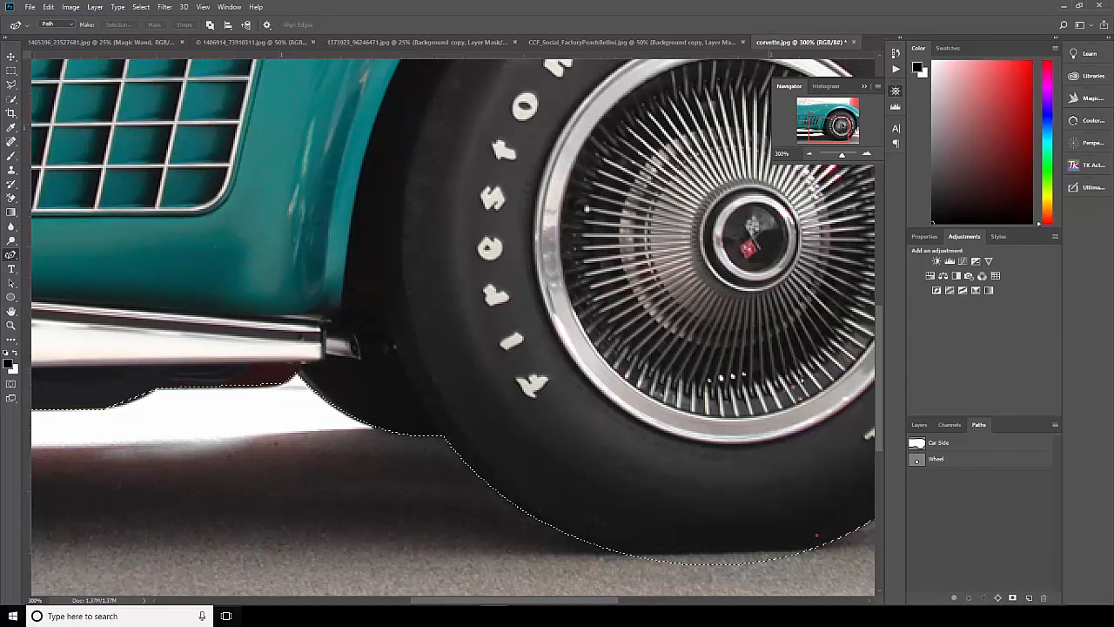
pyautogui.hotkey('ctrl', '-')
pyautogui.hotkey('ctrl', '-')
pyautogui.hotkey('ctrl', '-')
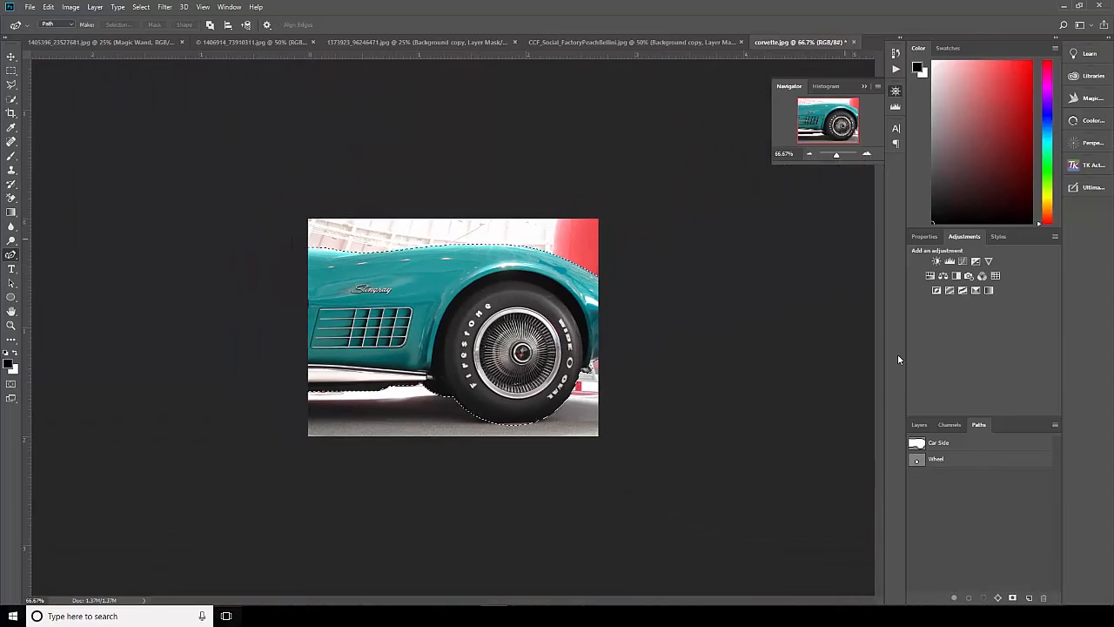
# Duplicate the Background layer, mask the copy with the car selection and hide the original layer.
pyautogui.click(919, 424)
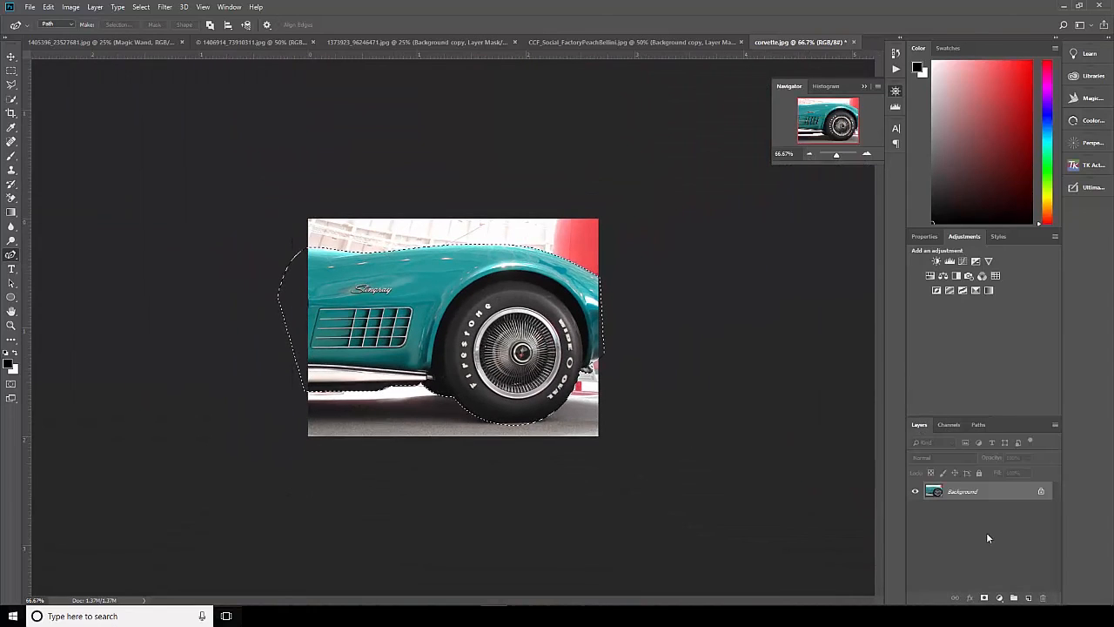
pyautogui.moveTo(991, 498); pyautogui.dragTo(1029, 598)
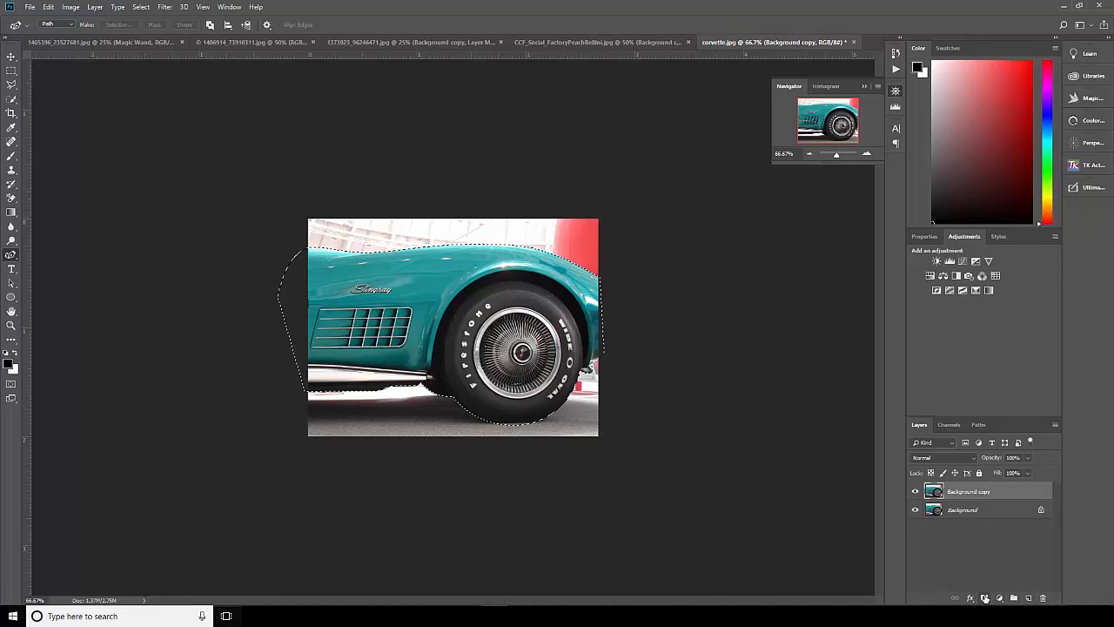
pyautogui.click(984, 598)
pyautogui.click(915, 509)
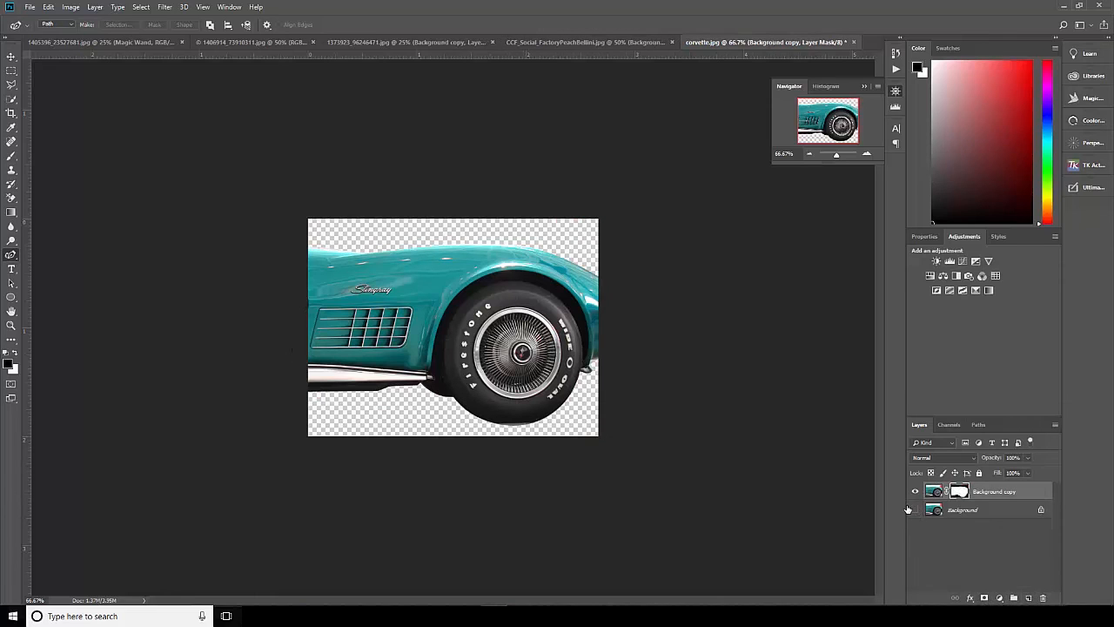
# Review the masked Corvette and its saved paths, and switch to the CCF_Social_FactoryPeachBellini.jpg document.
pyautogui.click(866, 154)
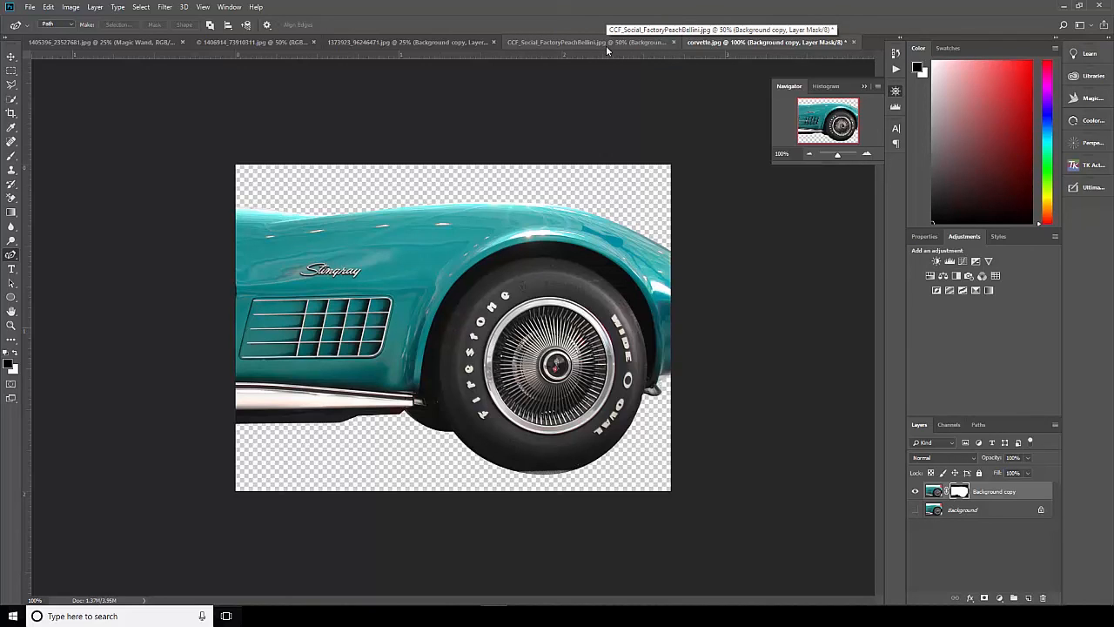
pyautogui.click(979, 424)
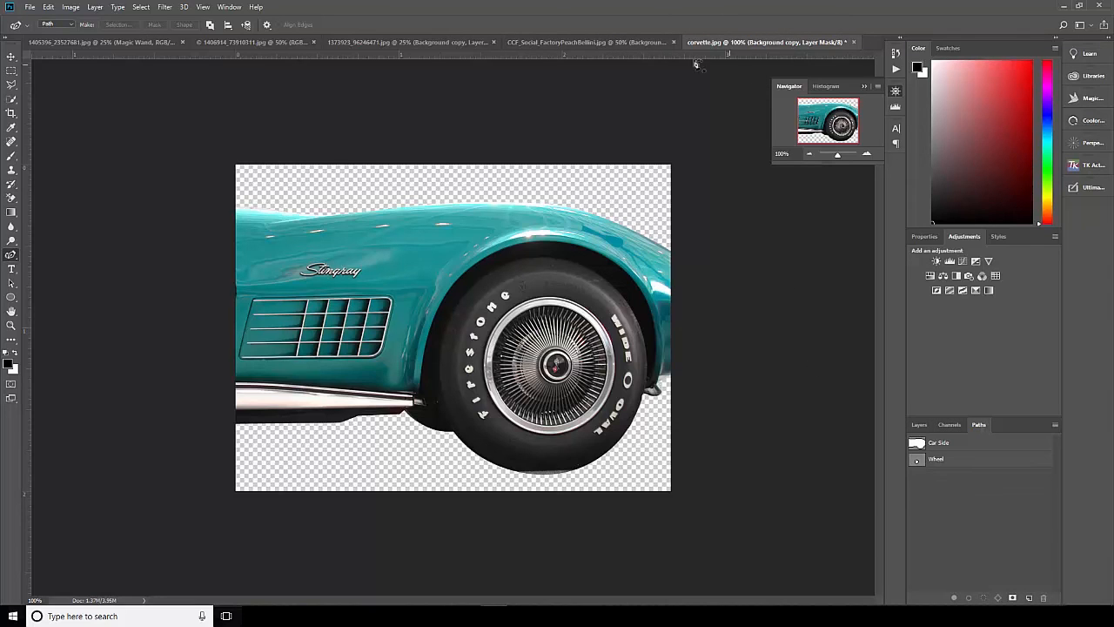
pyautogui.click(601, 41)
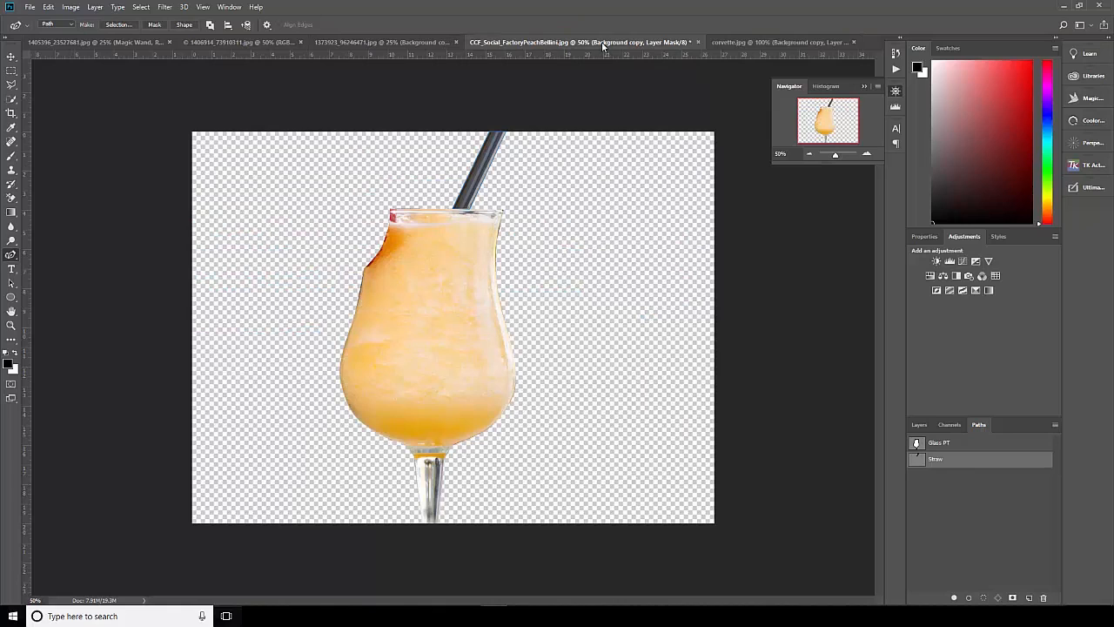